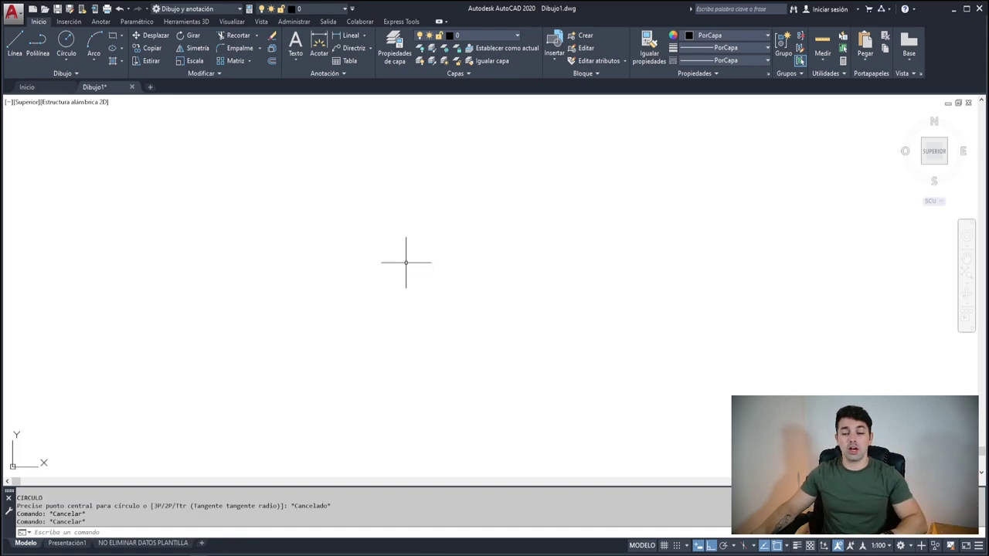
Draw a circle of radius 0.25 with the CI command at a picked centre point.
type("CI")
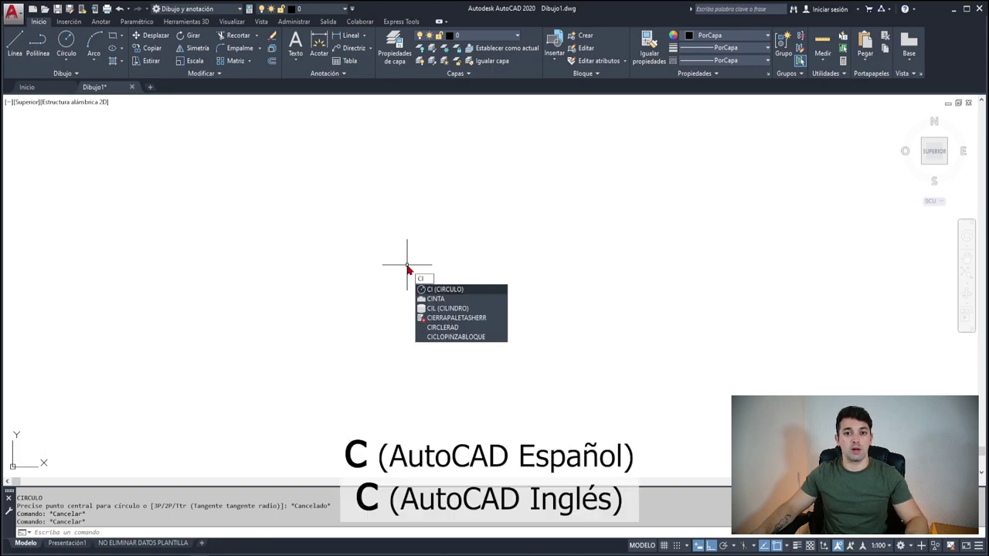
key("Return")
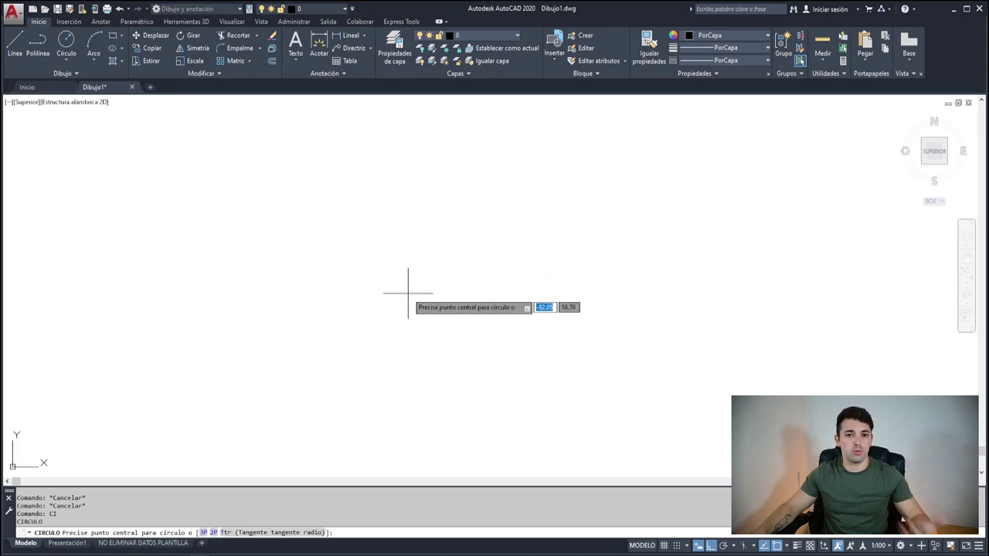
left_click(408, 290)
scroll(352, 344, "down", 3)
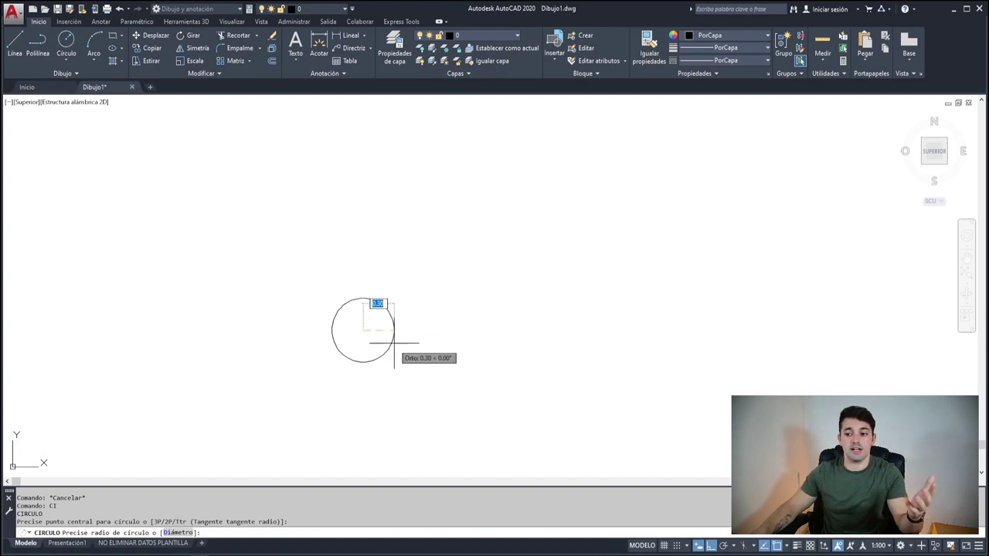
type("0")
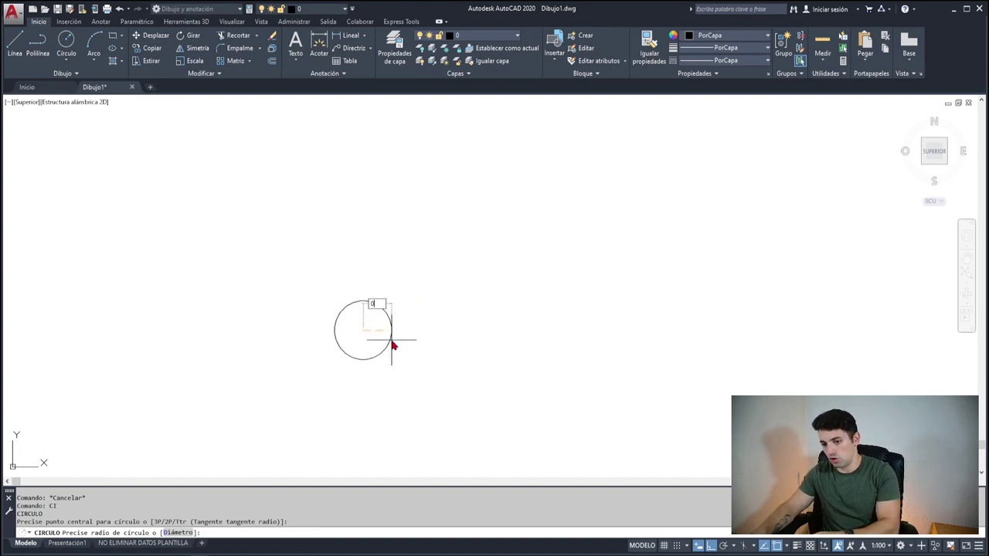
key("Return")
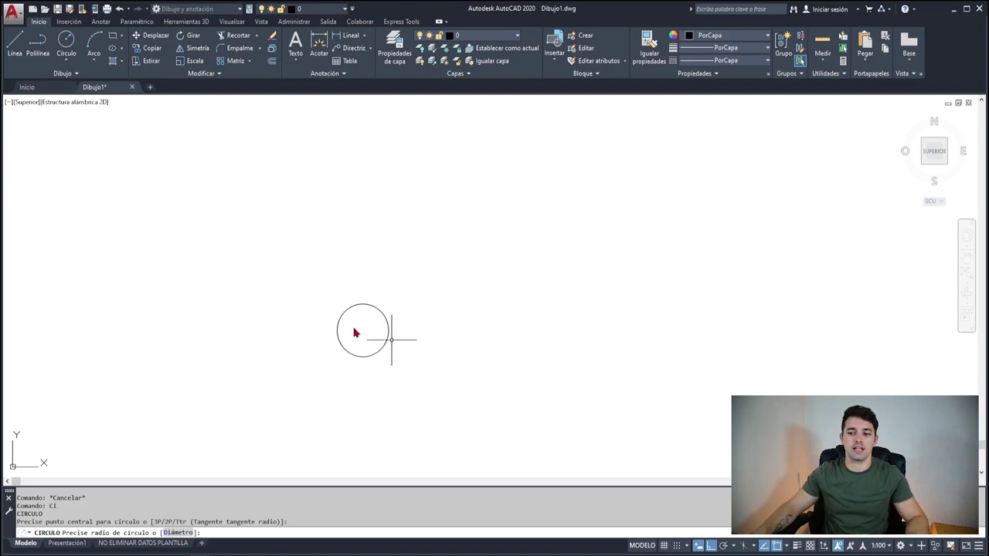
Pan the view so the new circle sits toward the left, then clear the selection.
left_click(391, 338)
scroll(434, 294, "up", 3)
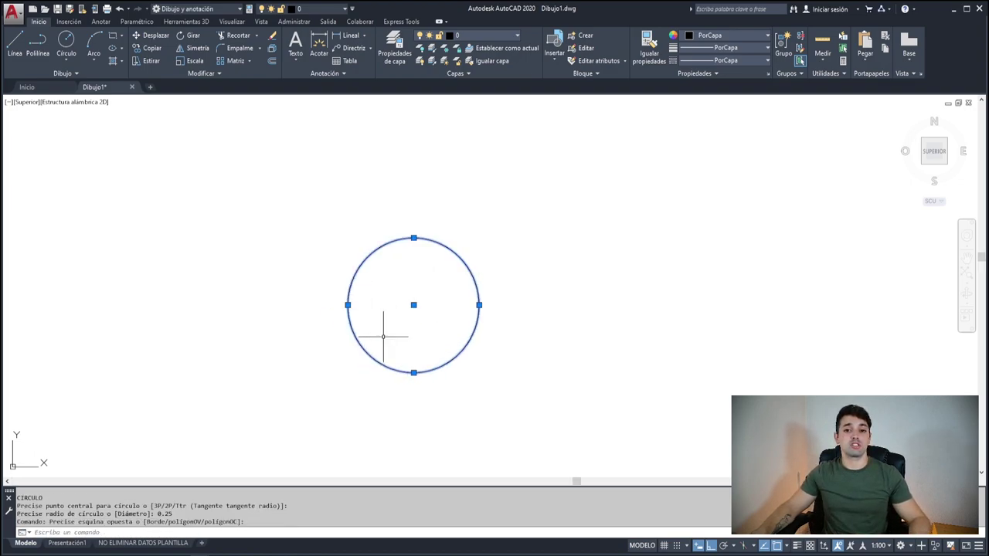
scroll(416, 309, "down", 3)
middle_click_drag(434, 300, 365, 291)
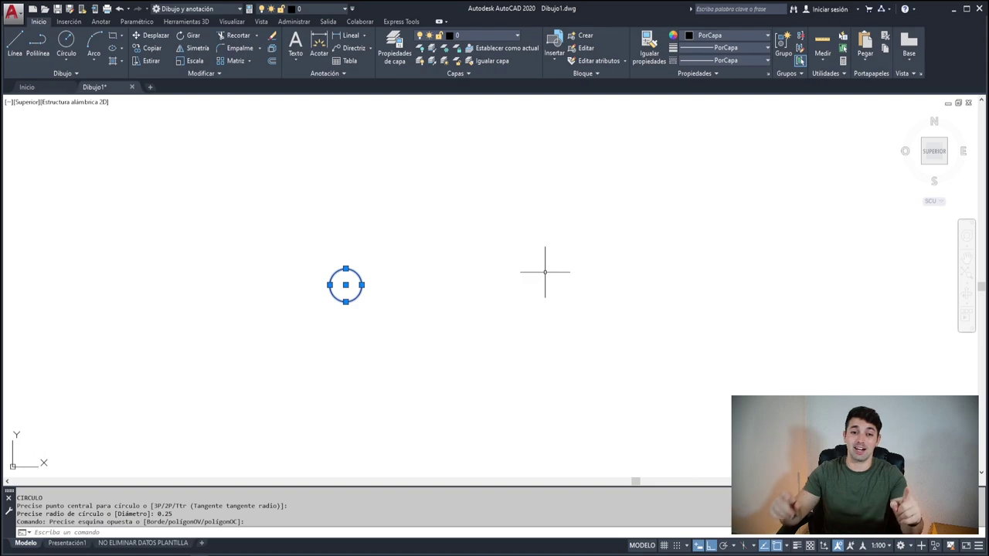
key("Escape")
key("Escape")
scroll(348, 280, "up", 5)
type("BQ")
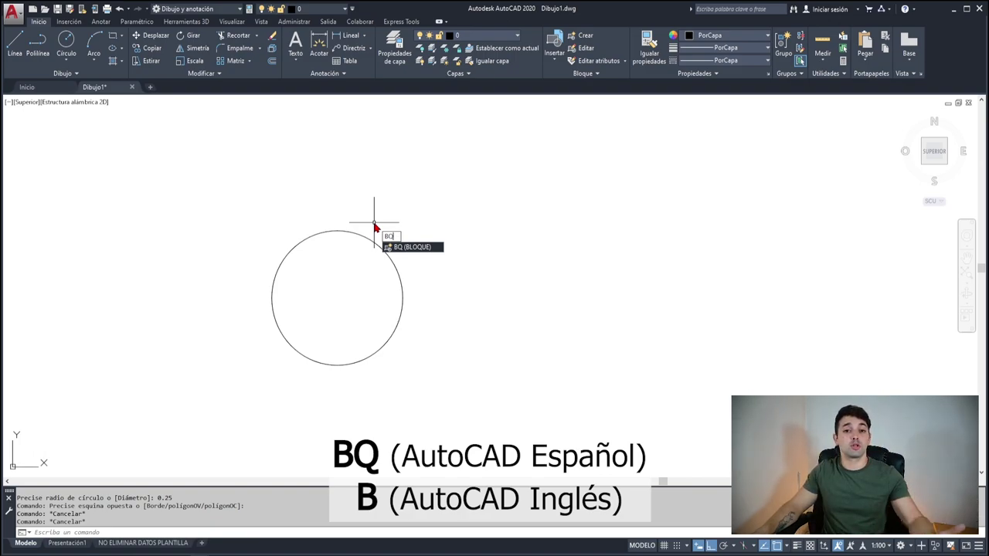
Define block 'Cuenta' from the window-selected circle, set to open in the Block Editor.
key("Return")
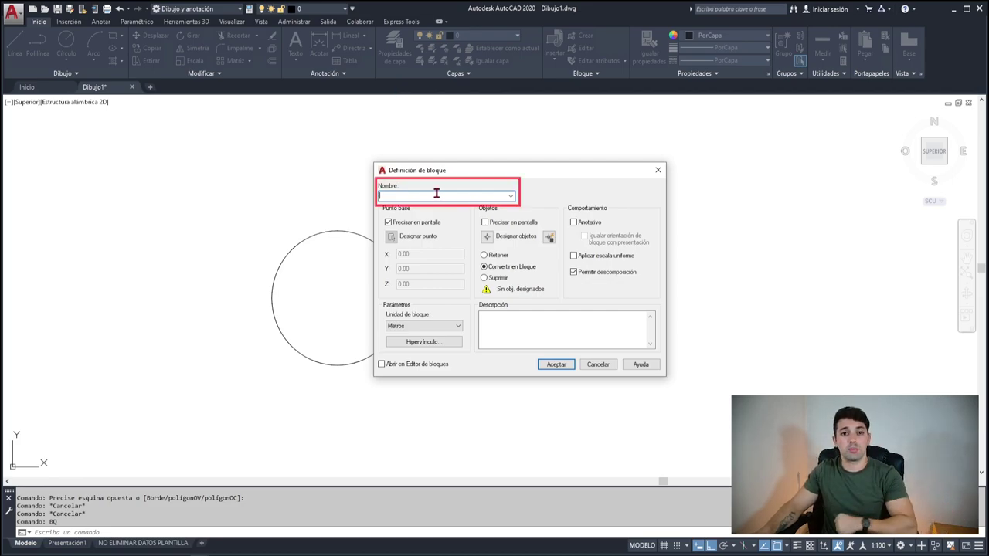
type("Cuenta")
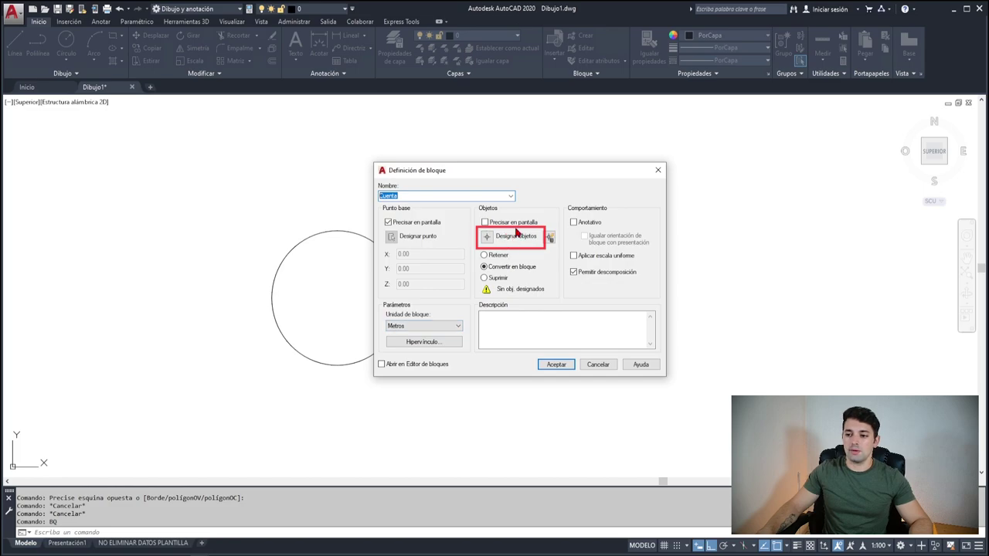
left_click(488, 239)
left_click(384, 235)
left_click(351, 251)
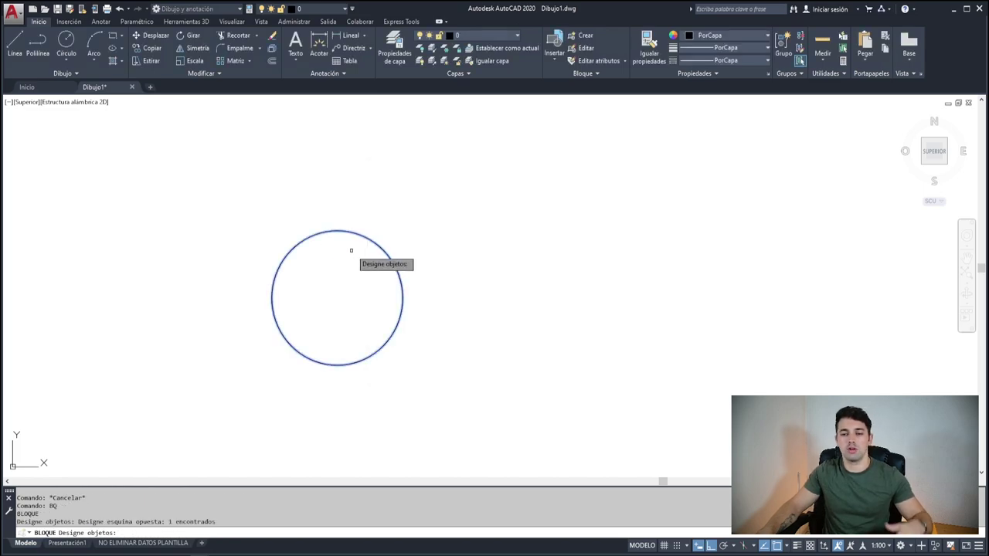
key("Return")
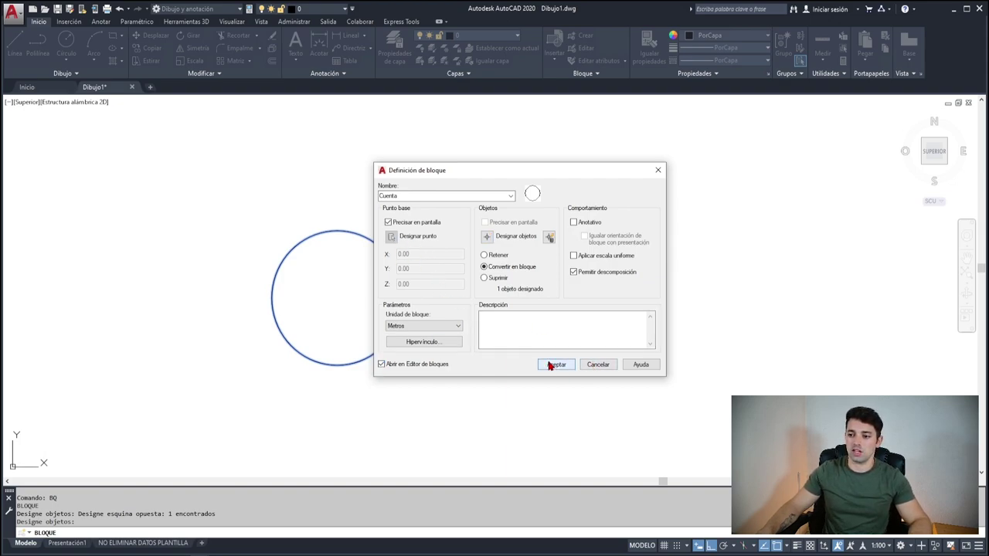
left_click(551, 365)
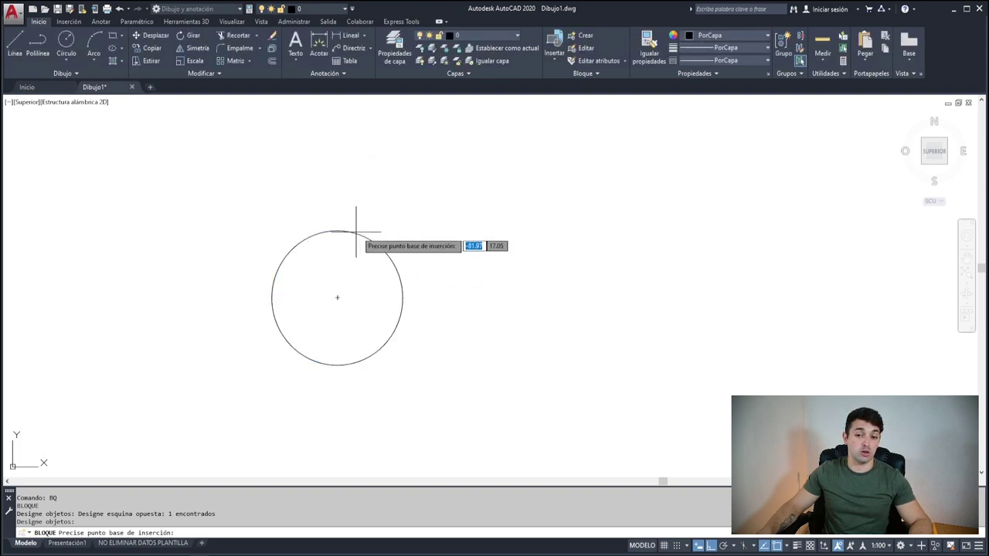
Base Cuenta at the circle centre and define attribute Num, Medio justification, 0.20 high.
left_click(336, 298)
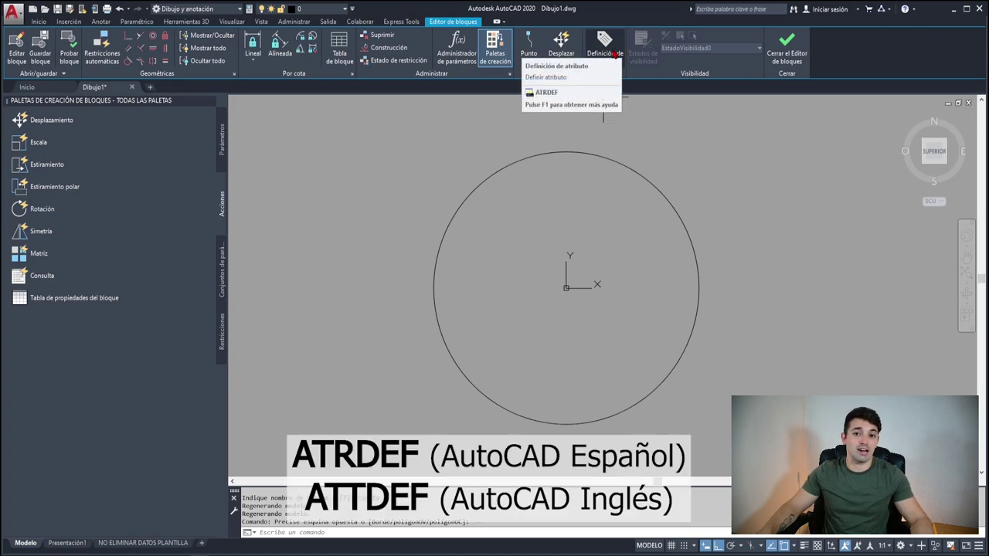
left_click(614, 53)
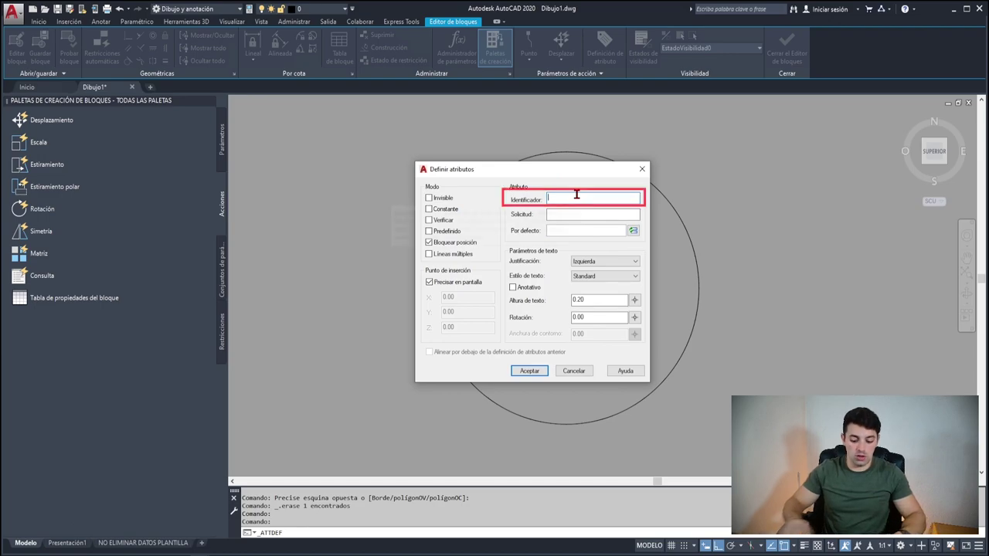
type("Num")
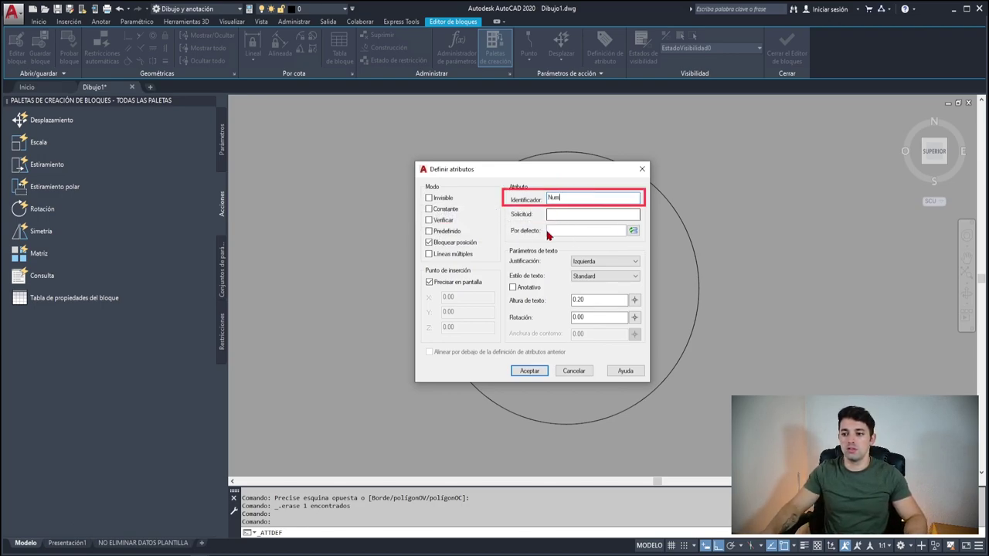
left_click(598, 263)
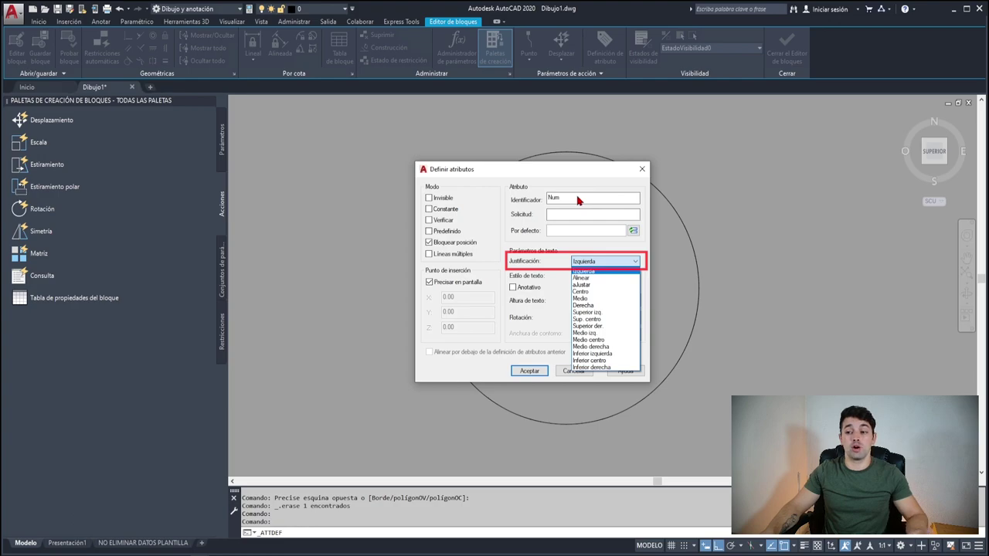
left_click(561, 178)
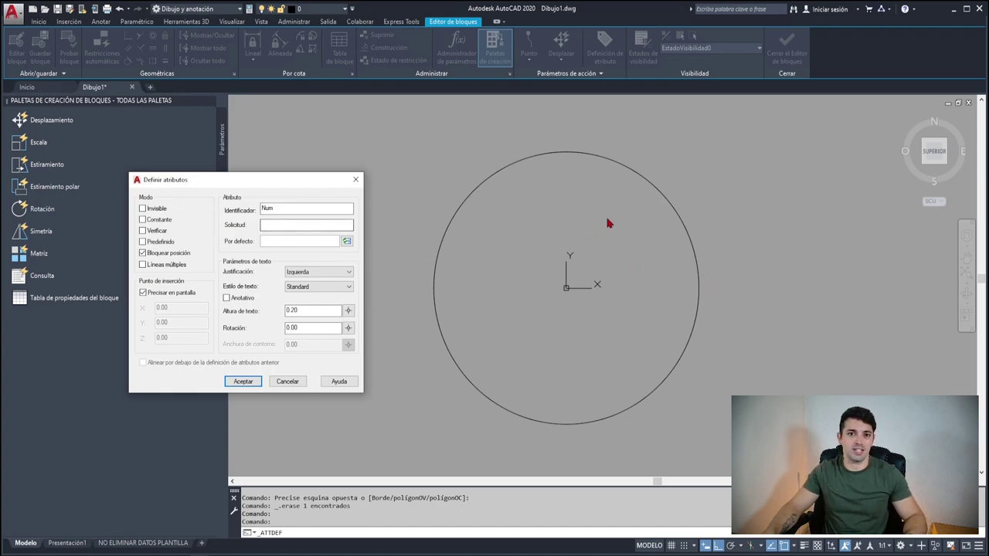
left_click(580, 258)
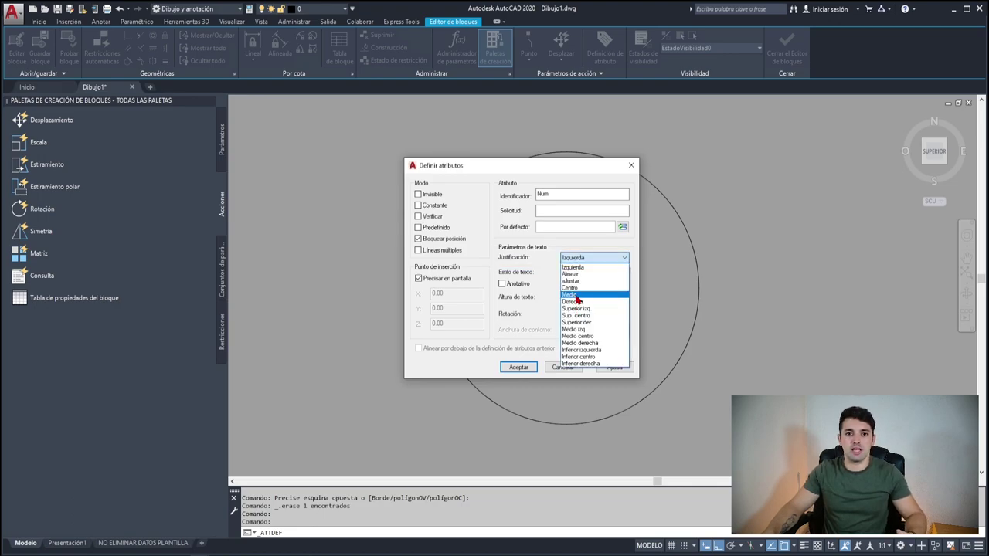
left_click(575, 295)
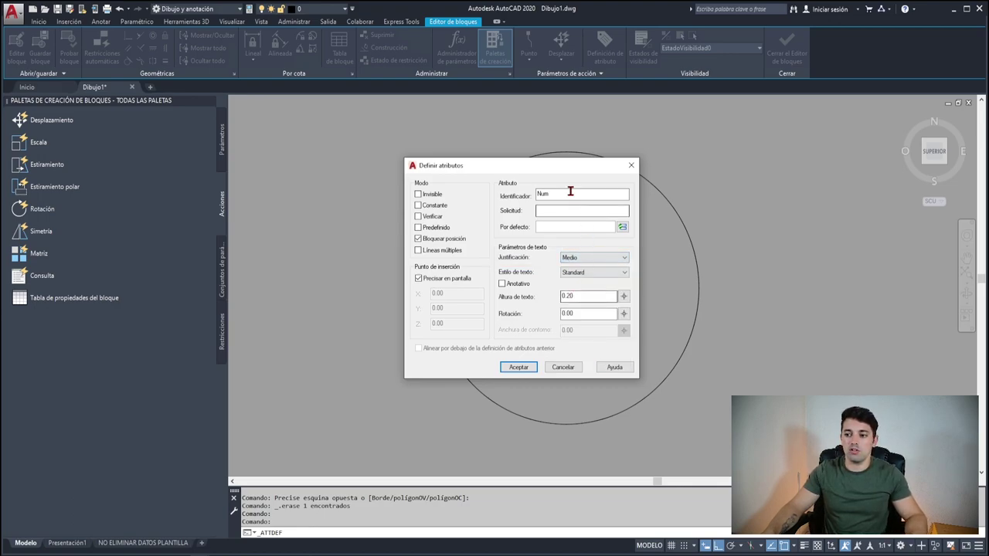
left_click_drag(556, 176, 299, 189)
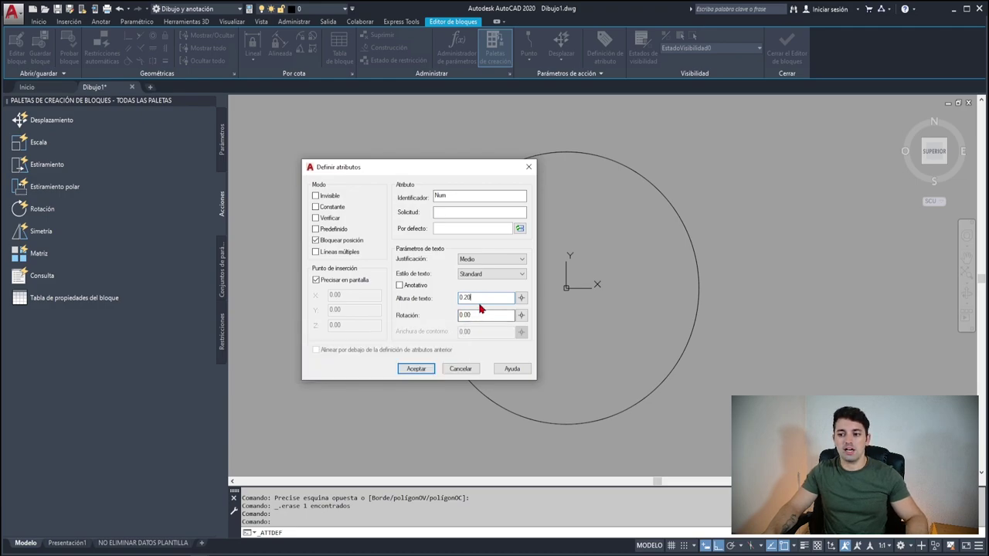
left_click(446, 210)
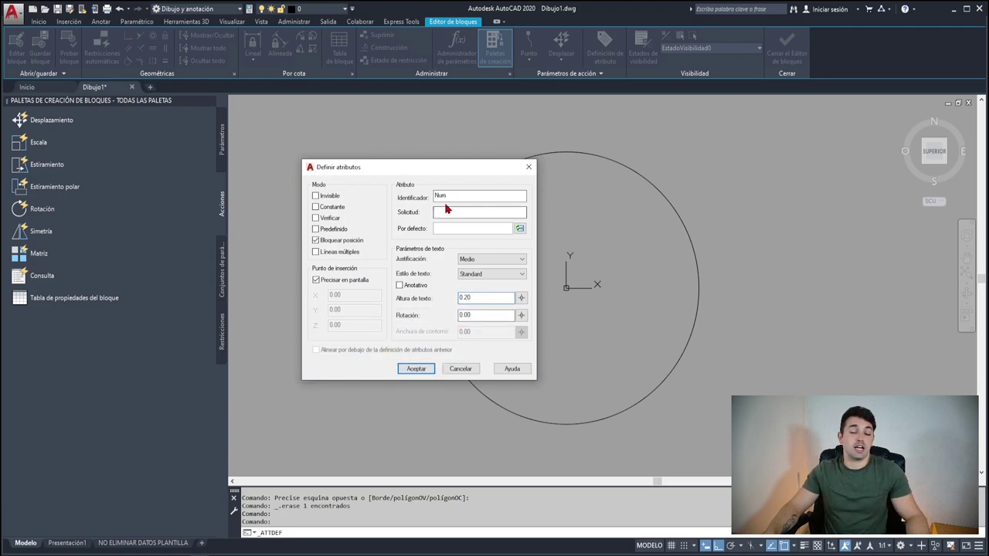
left_click(415, 370)
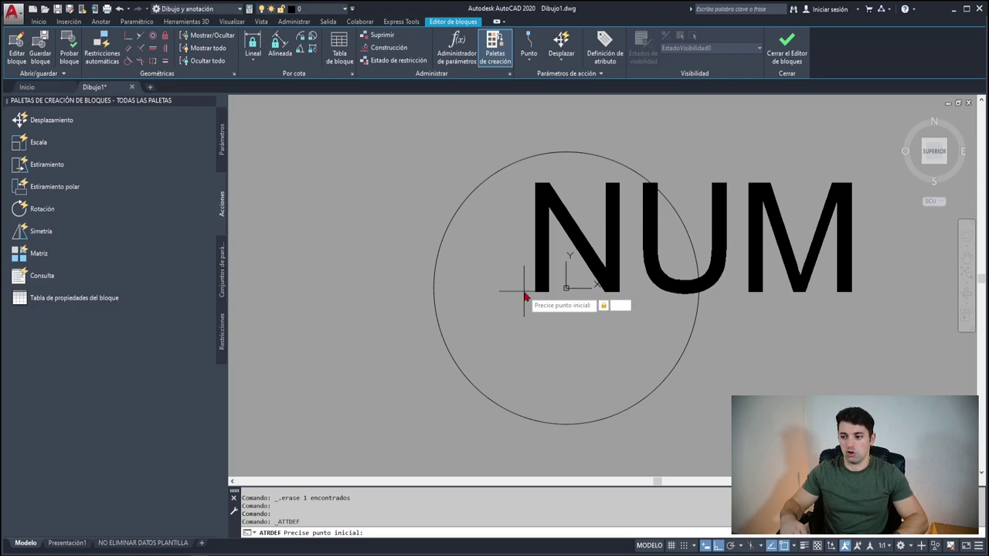
Place the Num attribute at 0,0, then close the Block Editor saving changes to Cuenta.
type("0,0")
key("Return")
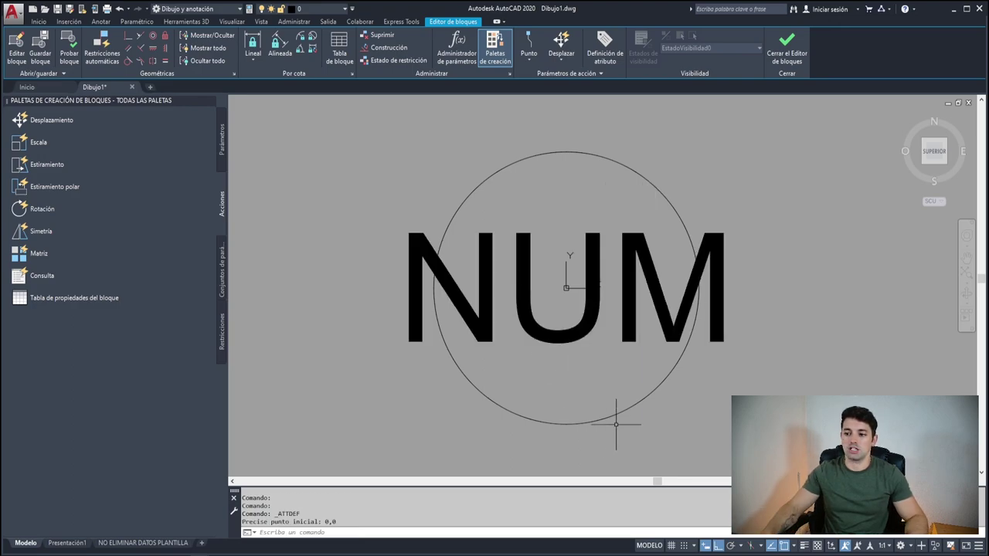
left_click(610, 332)
left_click(580, 271)
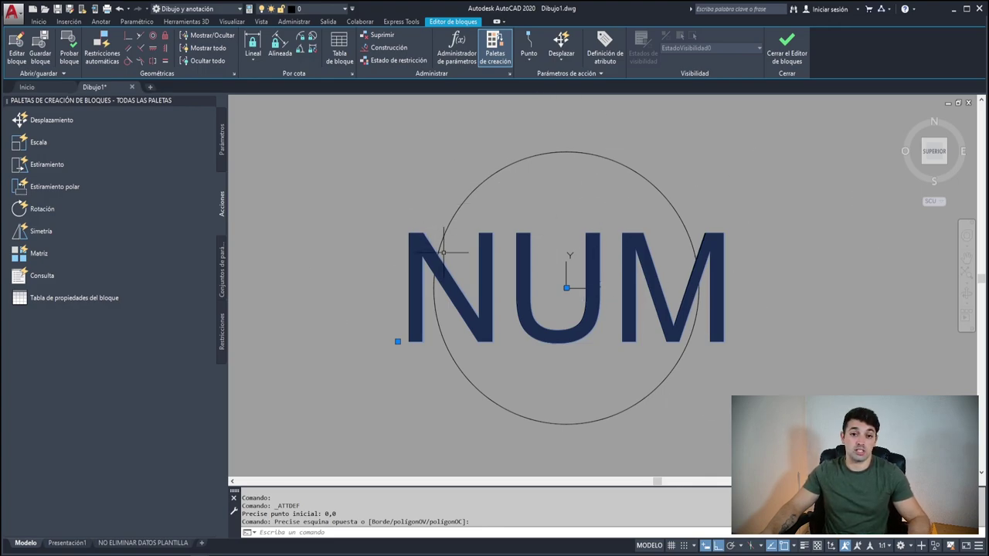
double_click(443, 252)
key("Escape")
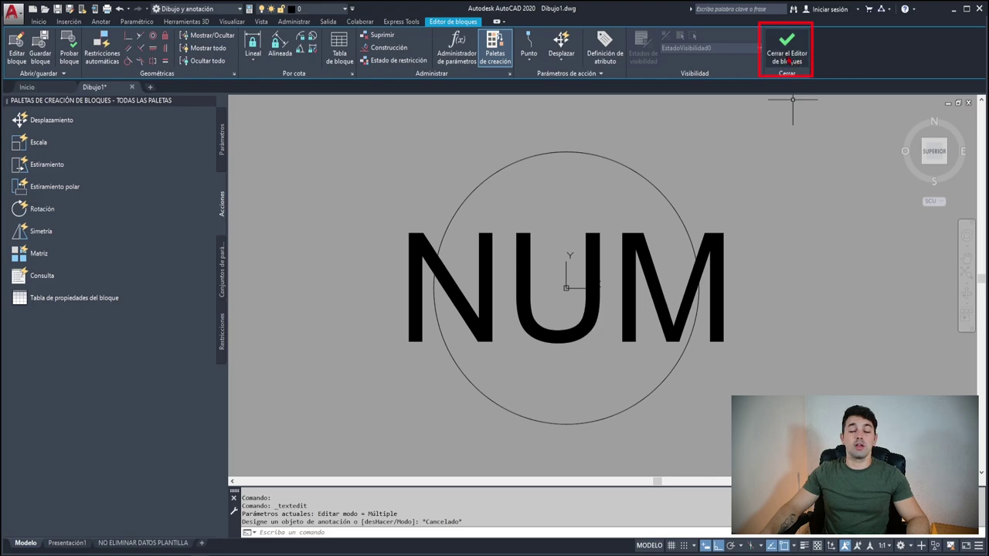
left_click(788, 60)
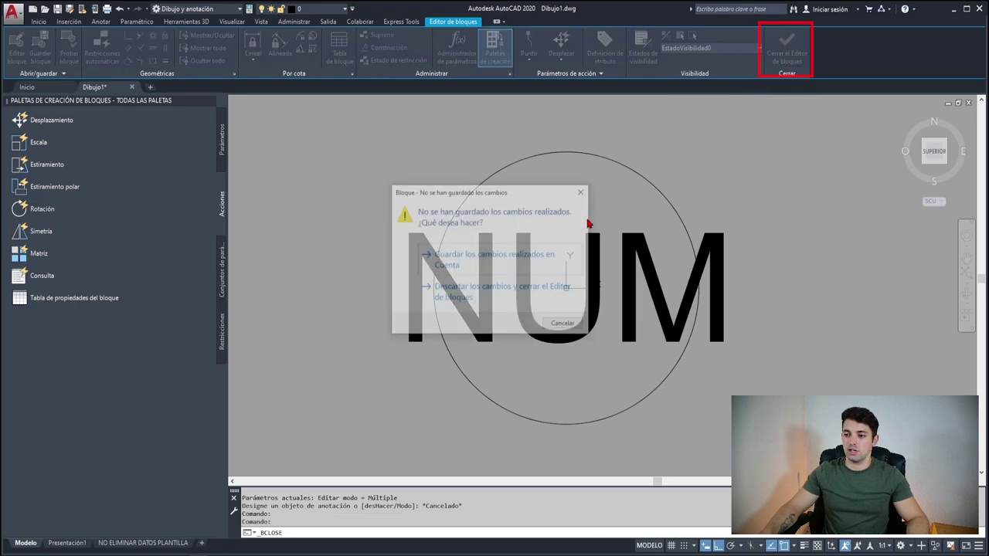
left_click(498, 265)
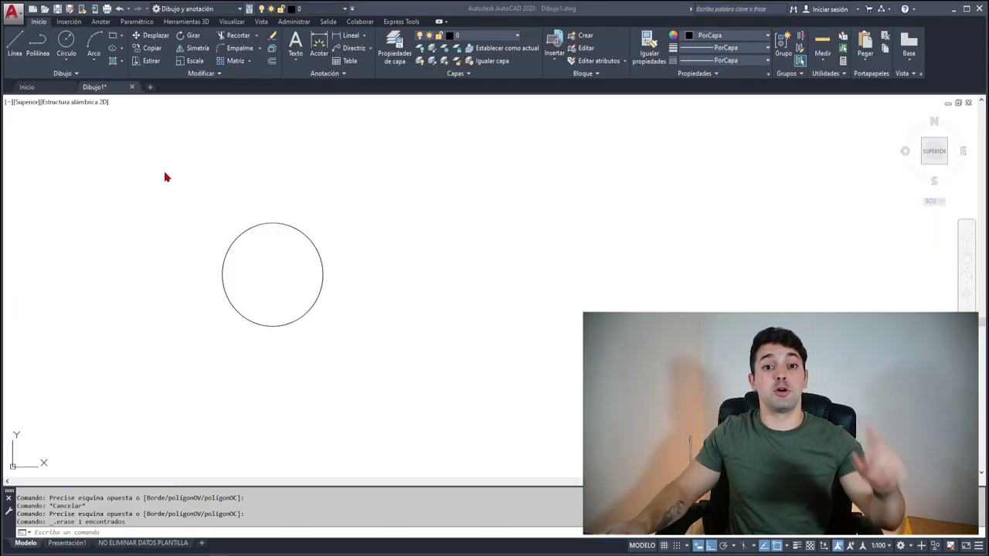
Delete the plain circle.
left_click(320, 214)
left_click(220, 306)
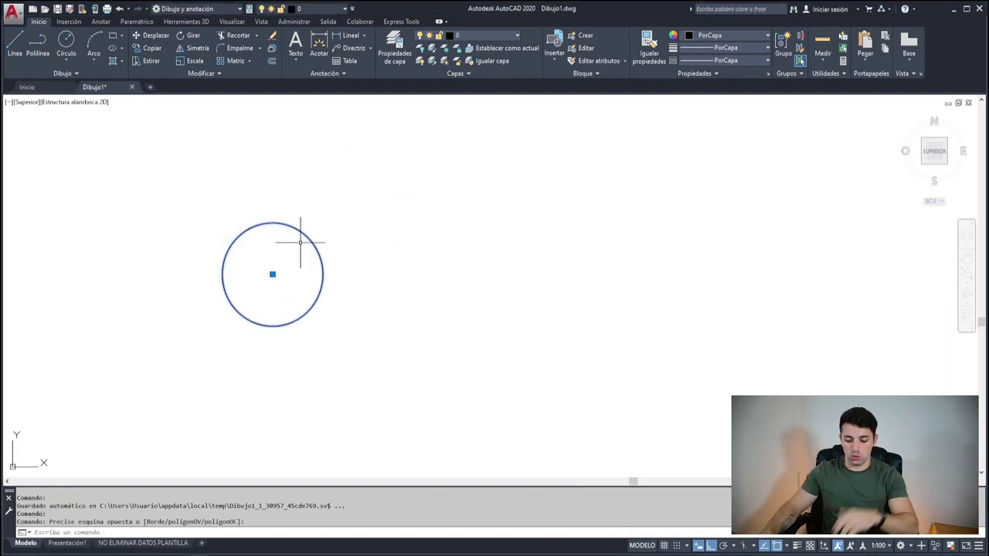
key("Delete")
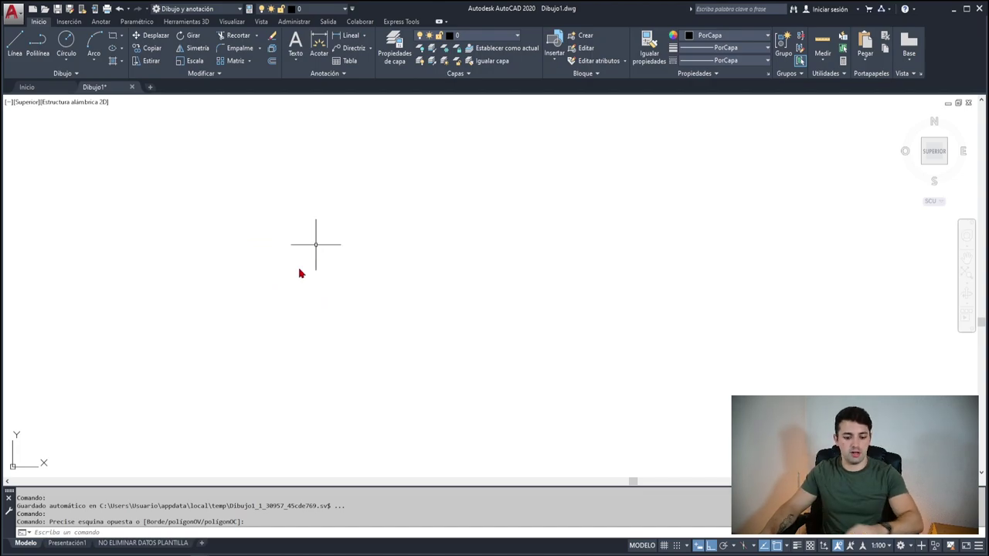
Insert the Cuenta block with NUM value 1 and select it.
type("in")
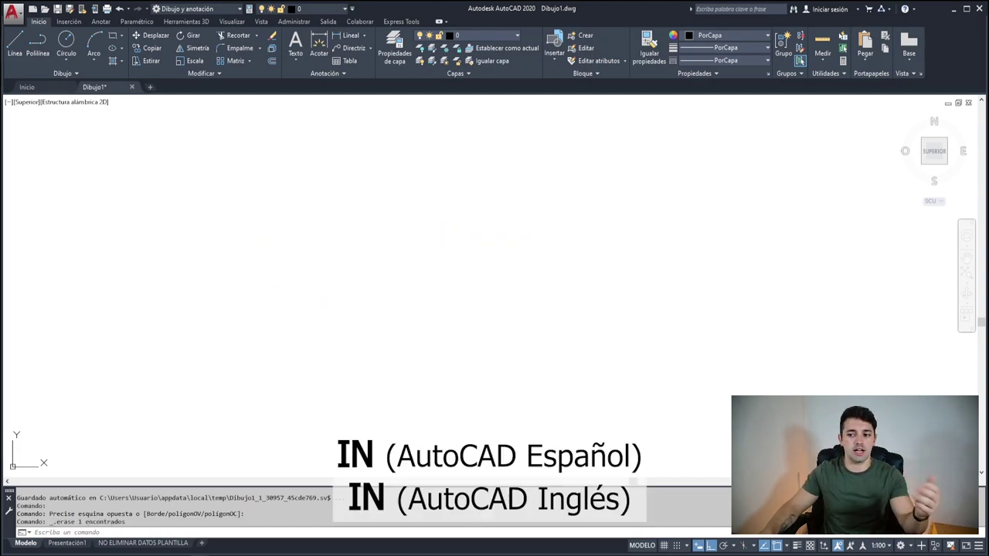
key("Return")
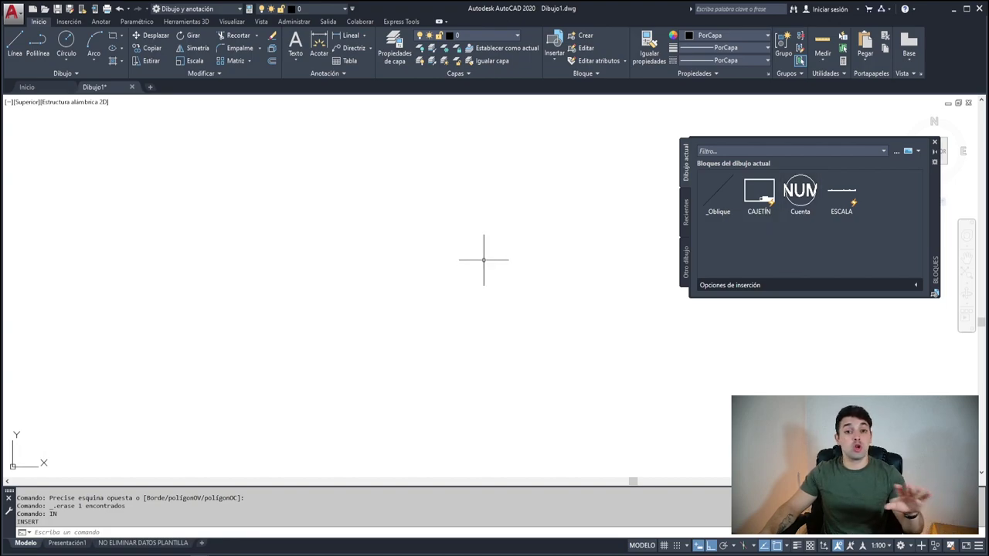
left_click(807, 200)
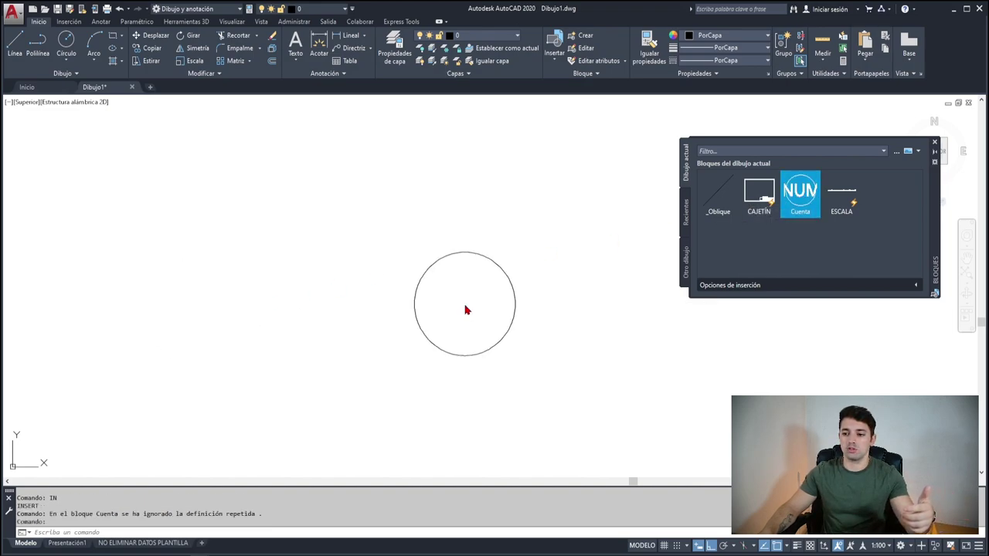
left_click(466, 310)
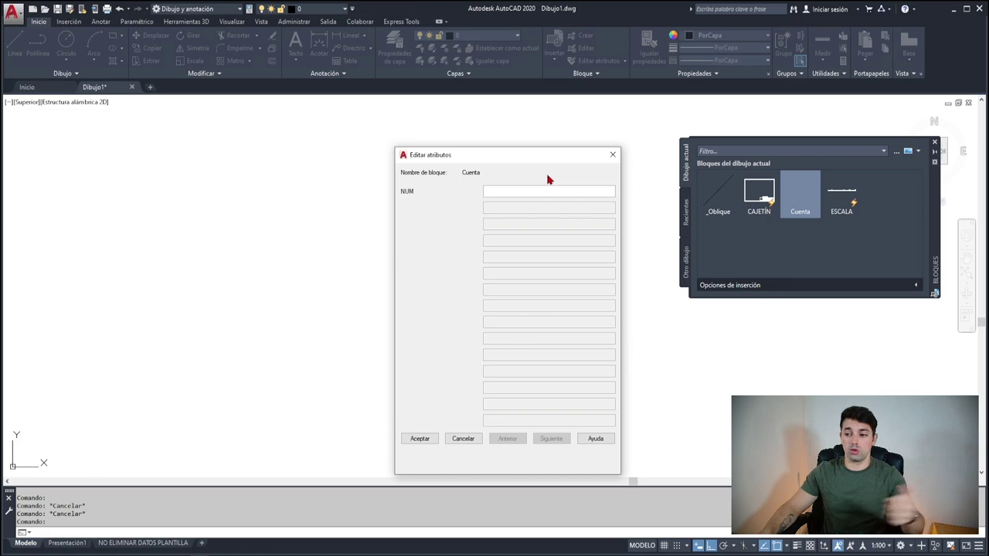
type("1")
left_click(420, 439)
left_click(935, 144)
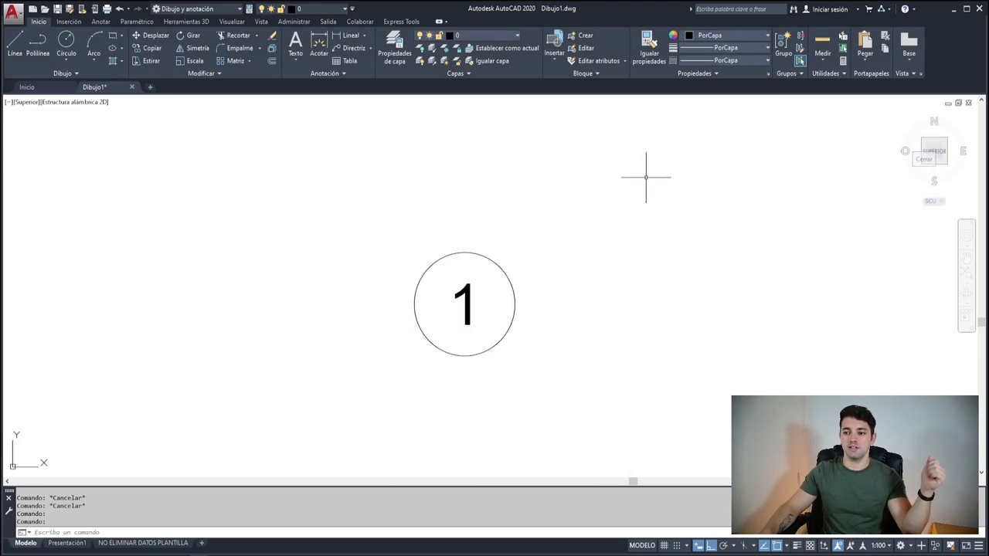
left_click(647, 172)
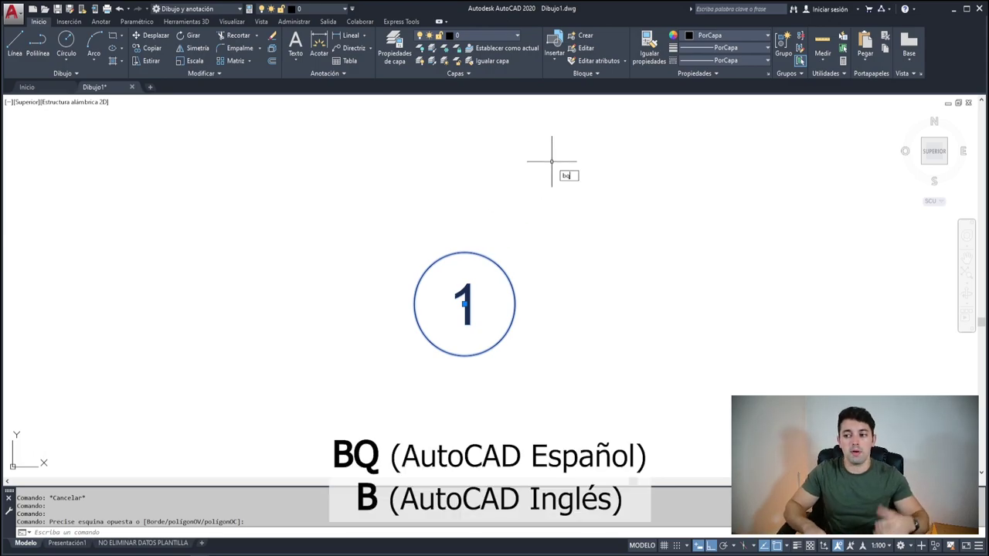
Define block CUENTA_MATRIZ from the numbered Cuenta block, opening it in the Block Editor.
key("Return")
type("CUENTA_MATRIZ")
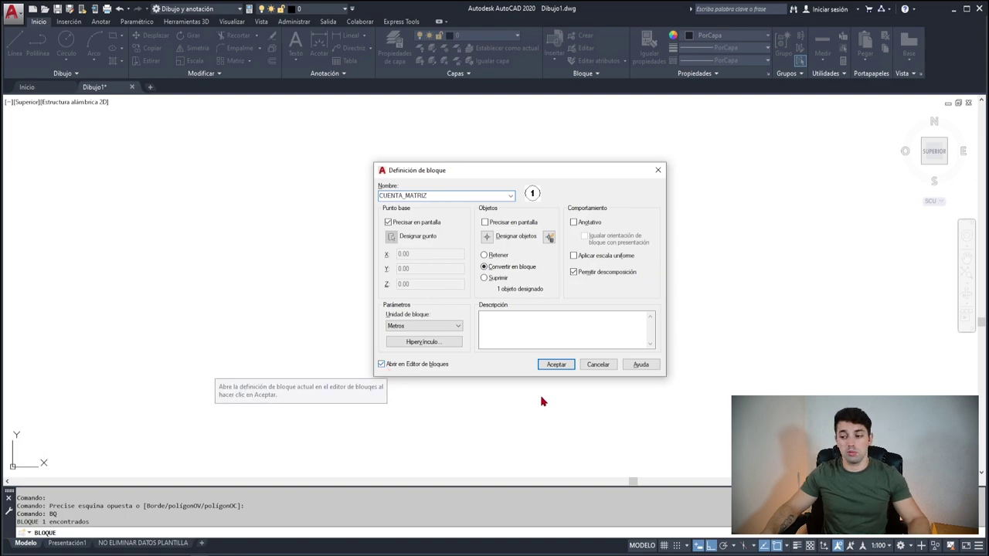
left_click(556, 364)
scroll(567, 369, "up", 2)
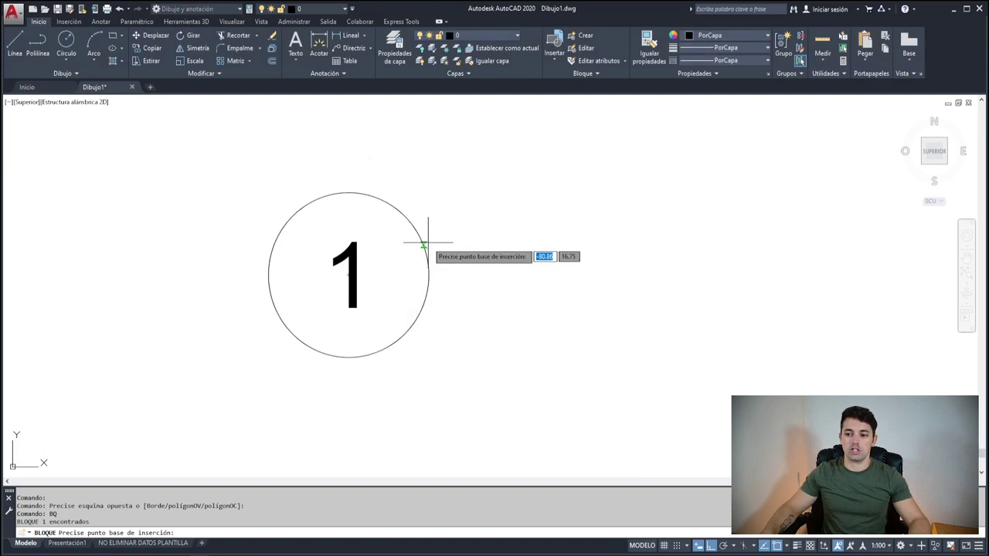
Set CUENTA_MATRIZ's base point and add linear parameter Distancia1 from the circle's left to right edge.
left_click(349, 276)
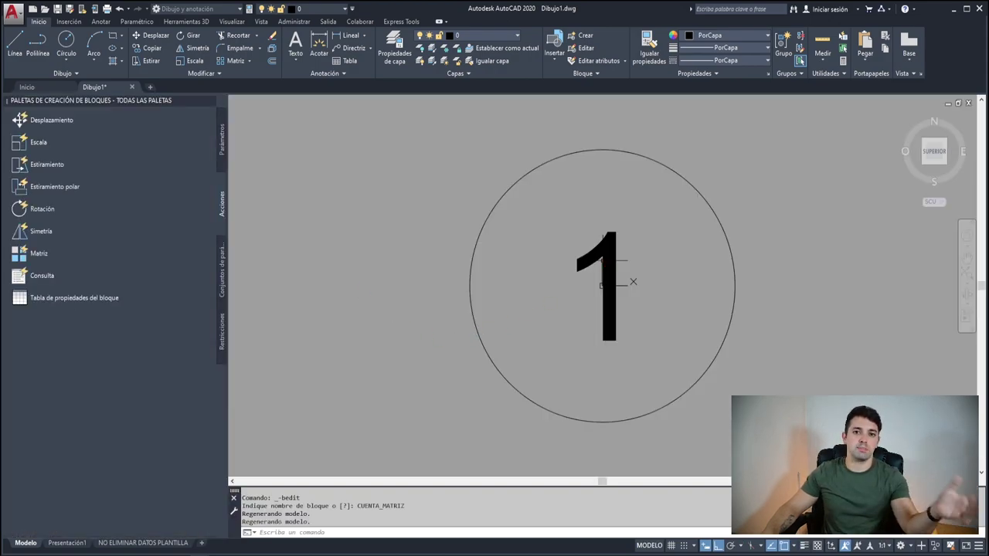
scroll(489, 220, "down", 2)
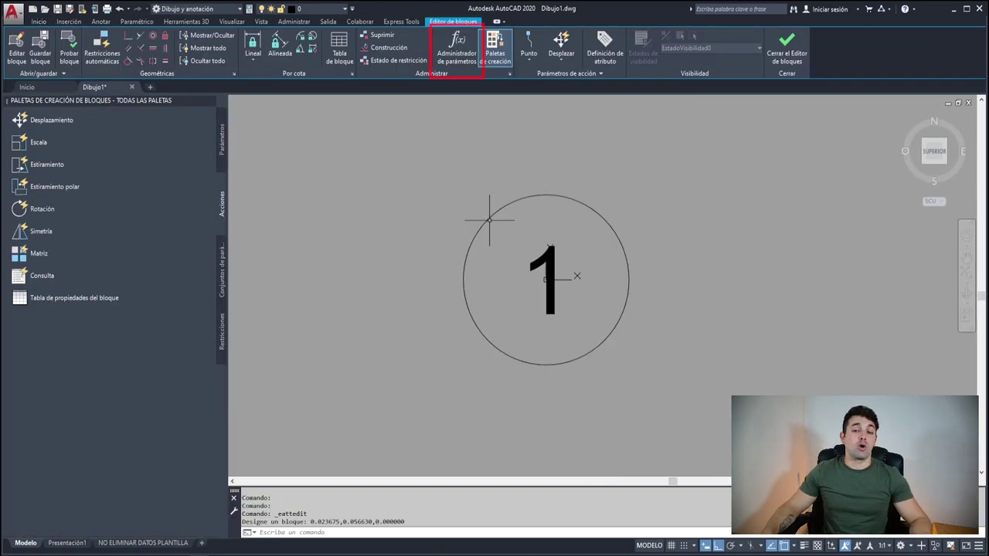
left_click(222, 144)
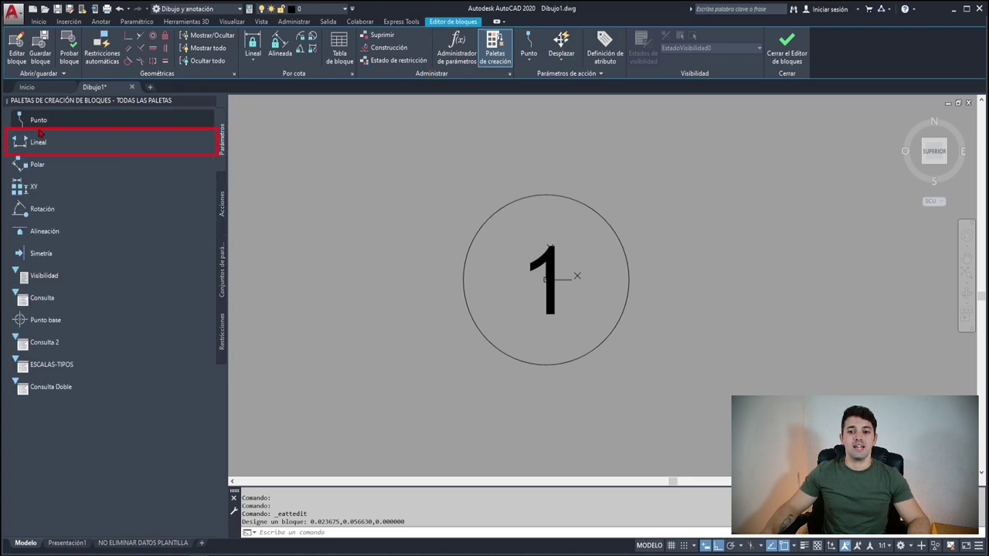
left_click(38, 144)
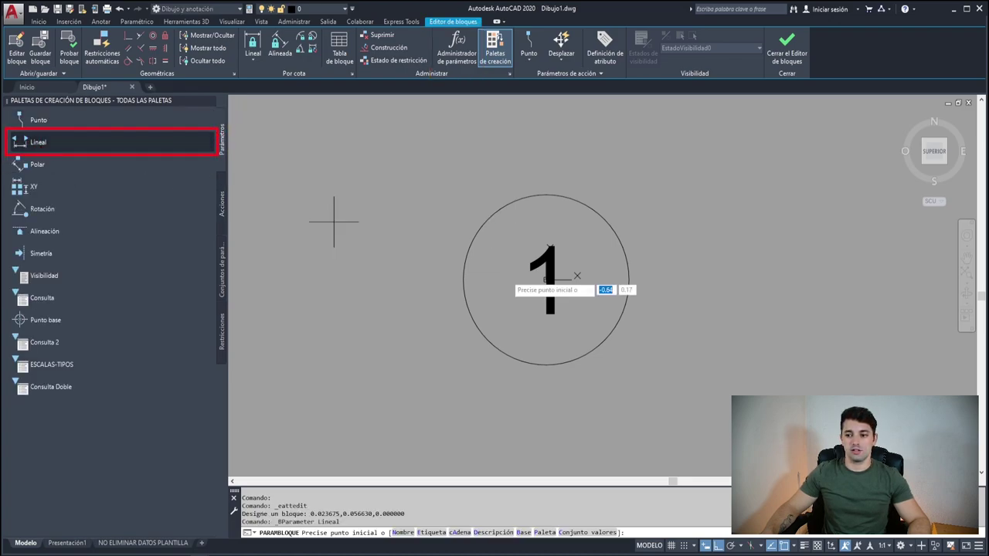
left_click(463, 280)
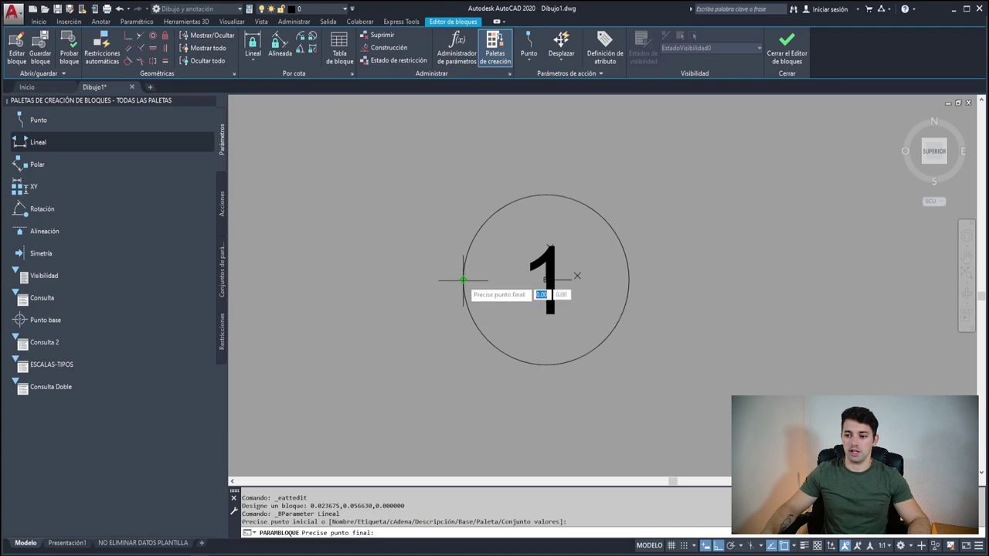
left_click(629, 282)
left_click(600, 397)
scroll(609, 393, "down", 2)
middle_click_drag(608, 393, 459, 361)
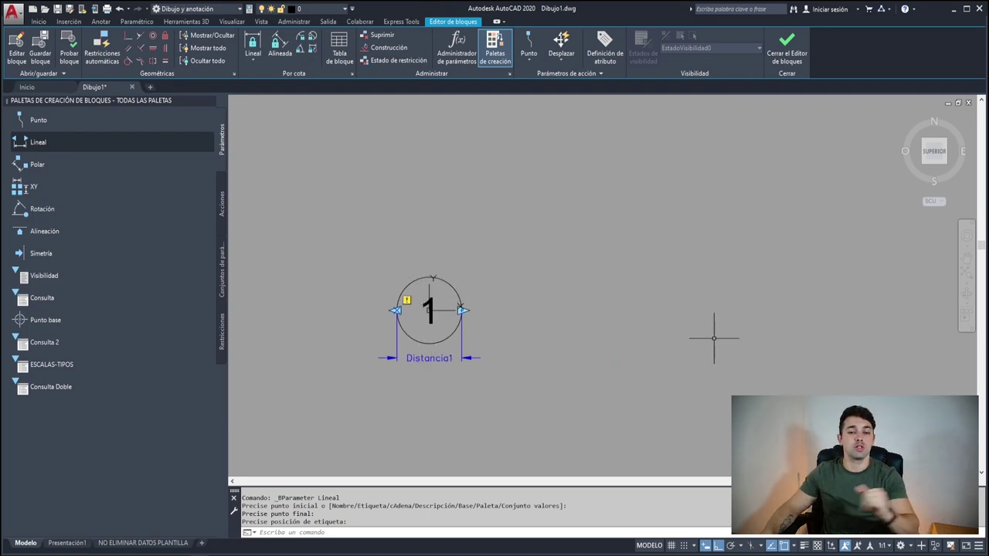
scroll(503, 201, "up", 4)
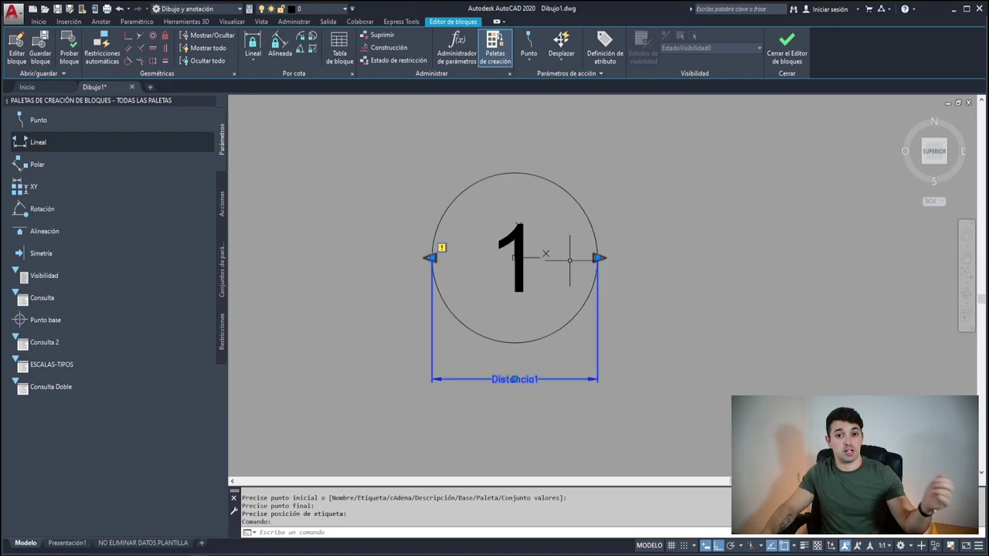
Set Distancia1's Número de pinzamientos to 1 in the Properties palette.
key("ctrl+1")
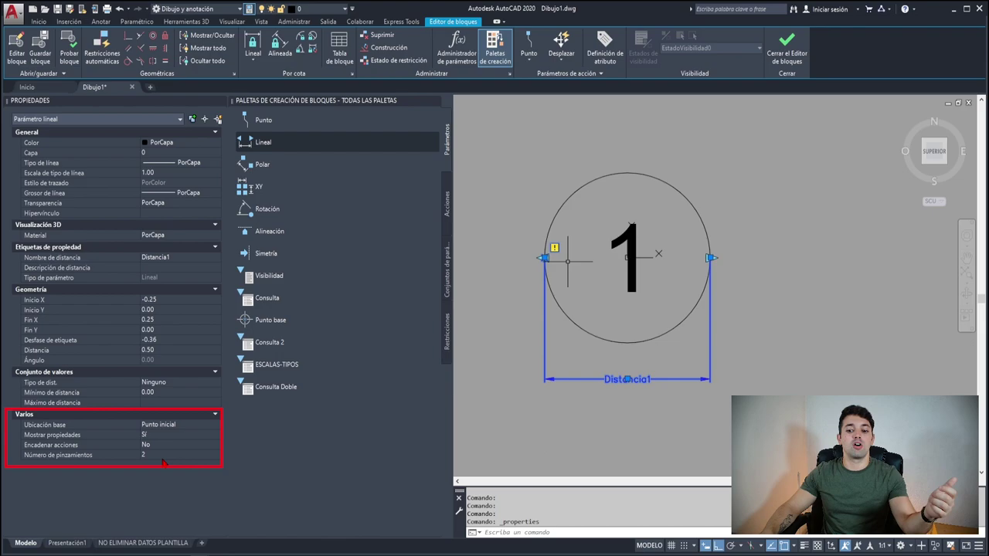
left_click(165, 459)
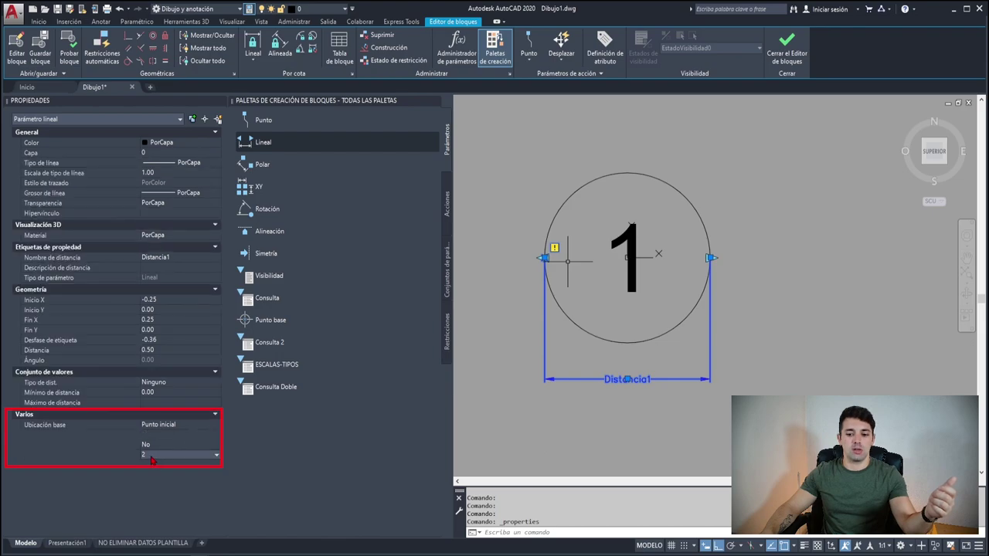
left_click(165, 459)
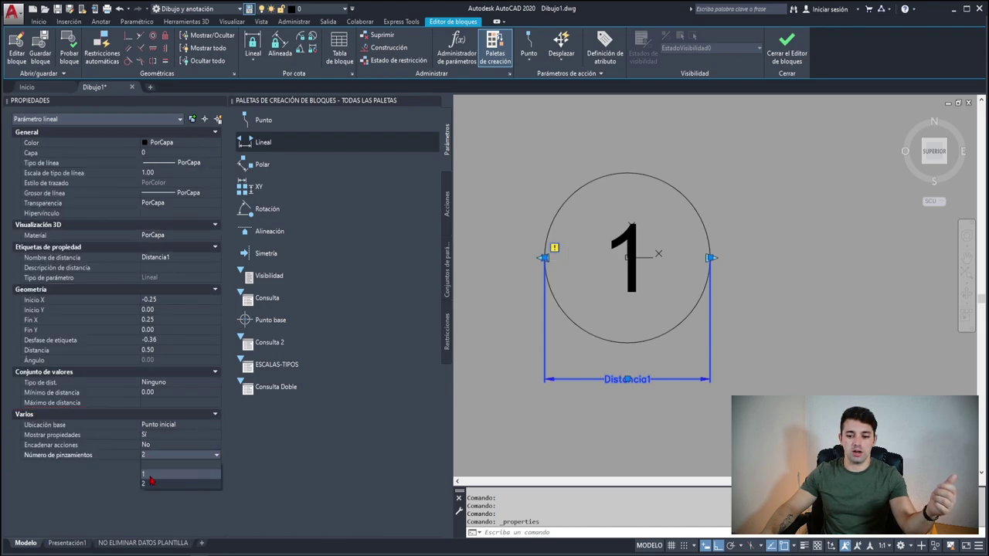
left_click(152, 476)
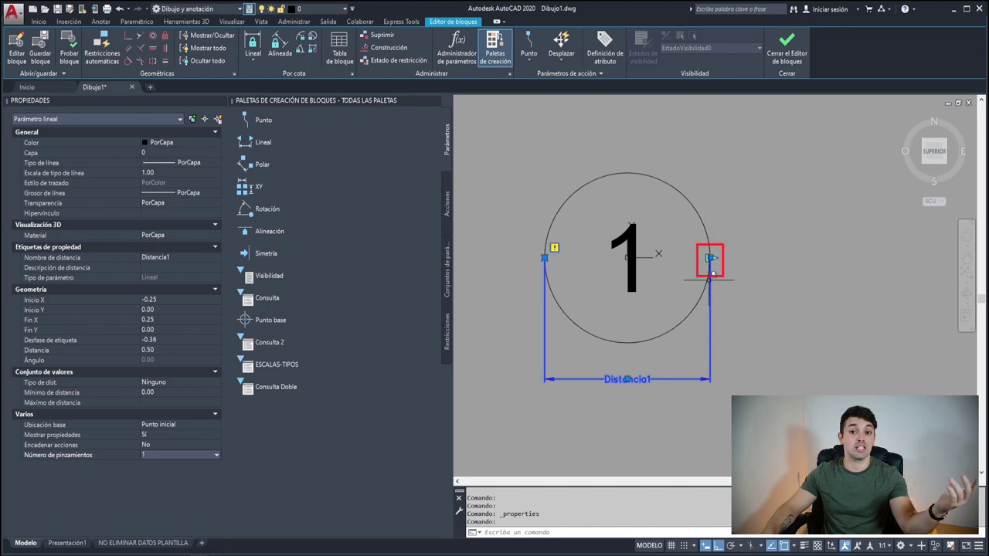
key("ctrl+1")
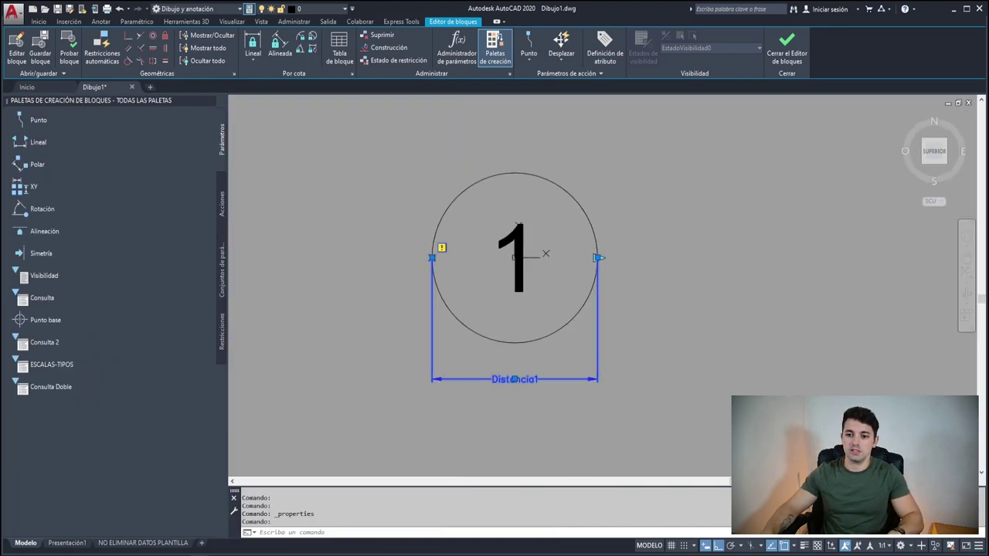
Attach a Matriz action to Distancia1 arraying the circle with 0.5 column spacing.
left_click(221, 205)
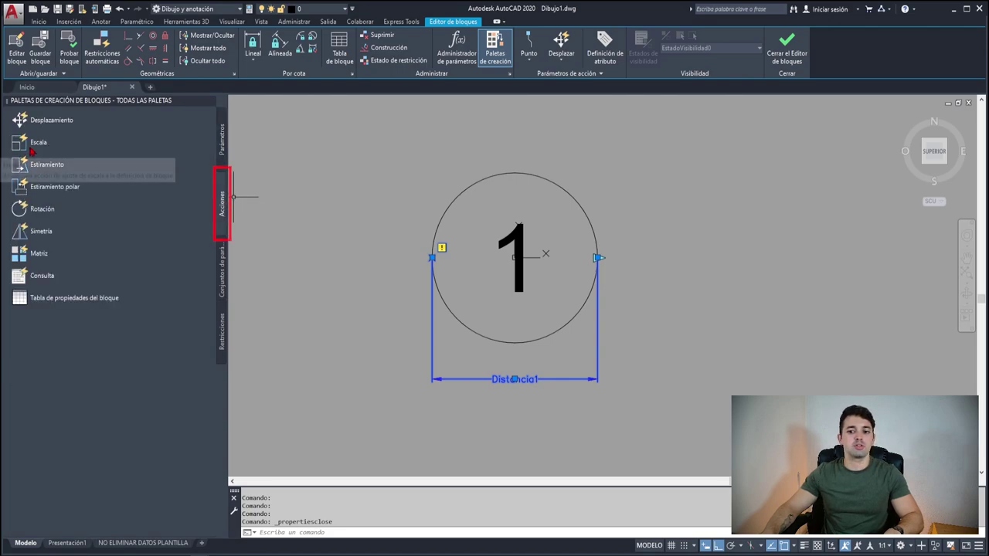
left_click(40, 259)
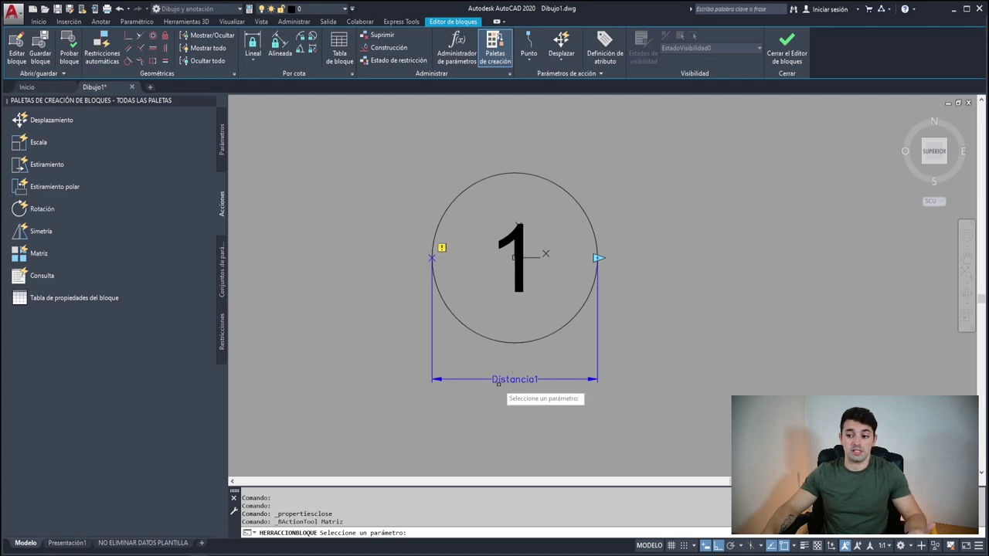
left_click(513, 378)
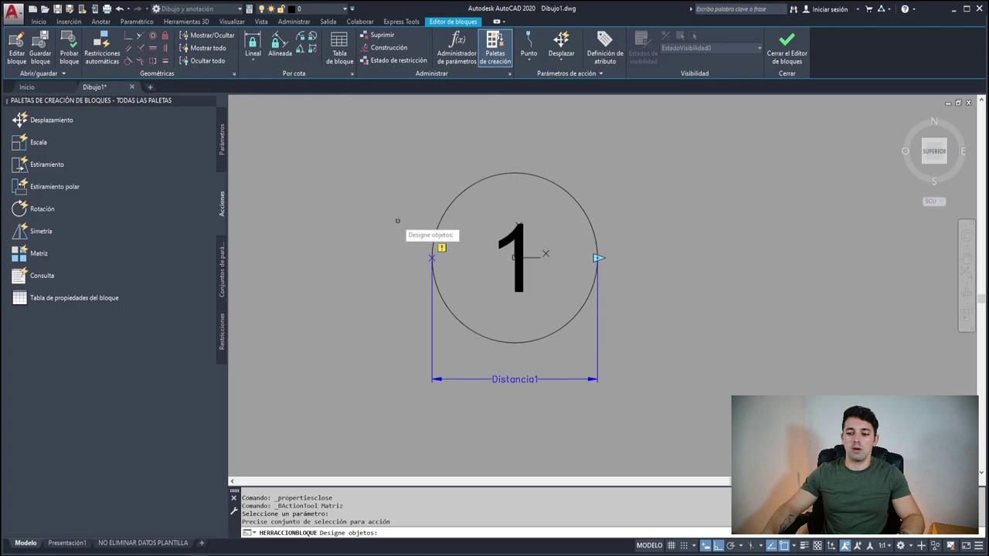
left_click(569, 194)
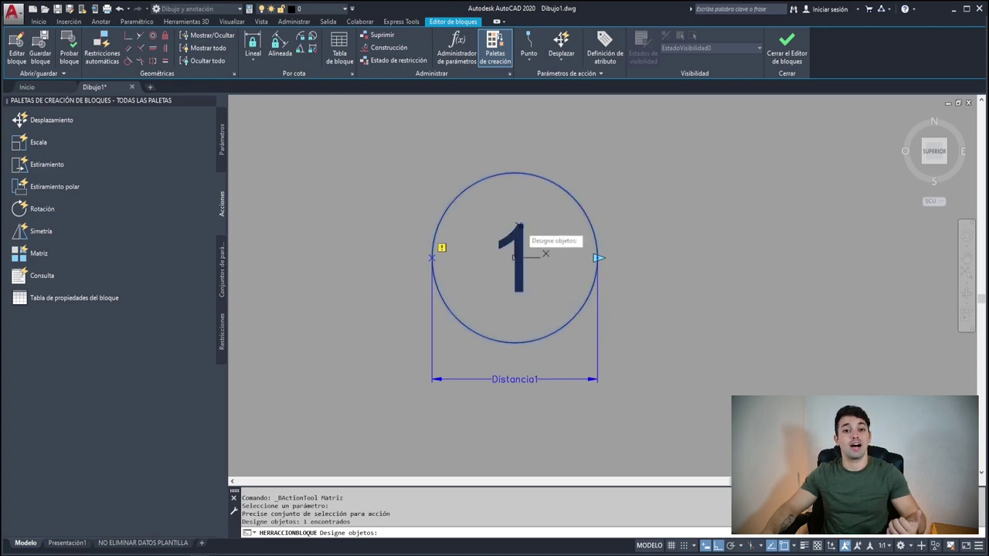
key("Return")
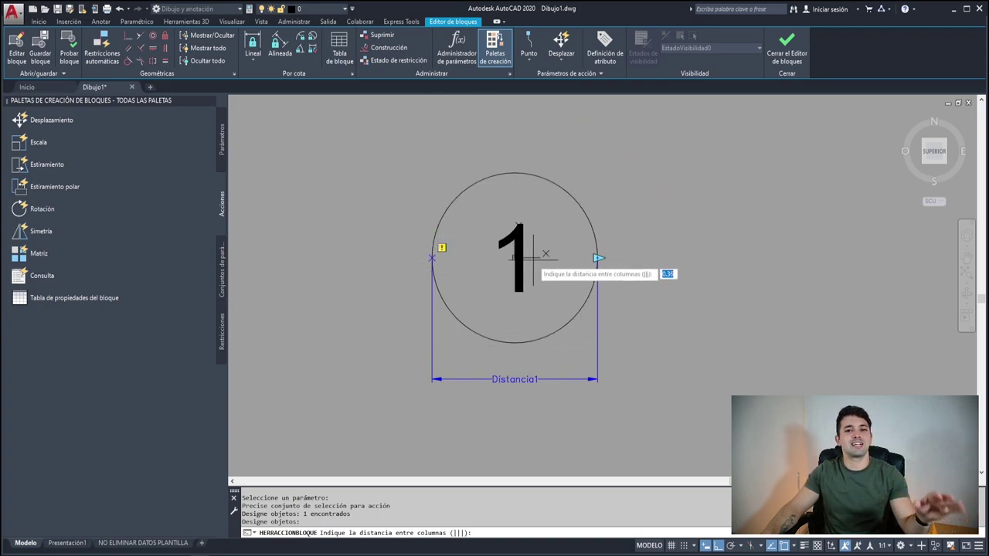
scroll(526, 255, "down", 2)
scroll(431, 207, "down", 2)
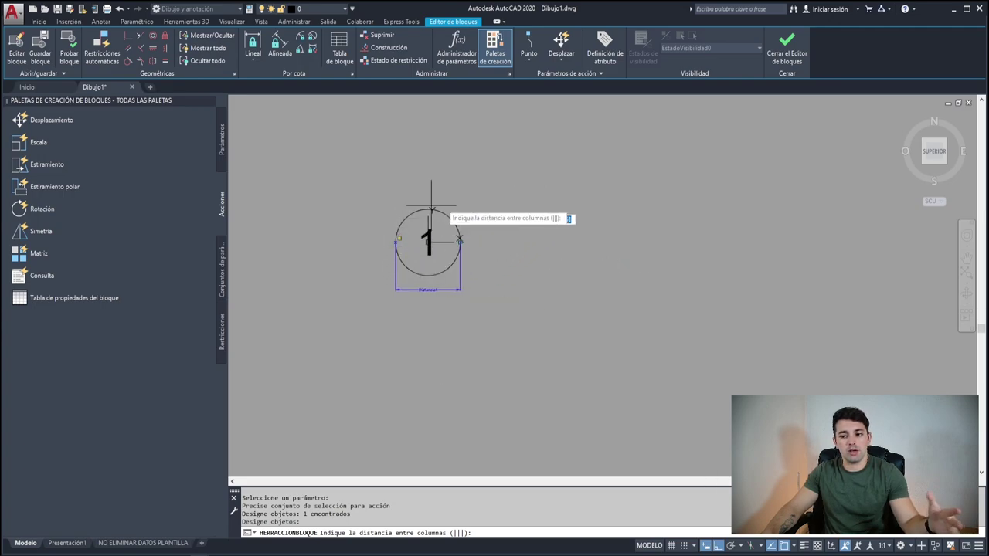
type("0.5")
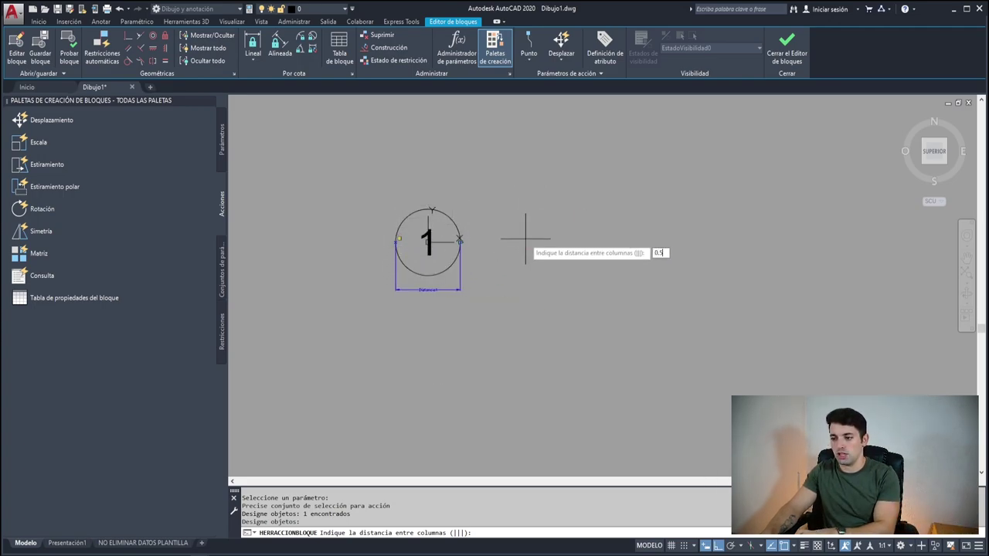
key("Return")
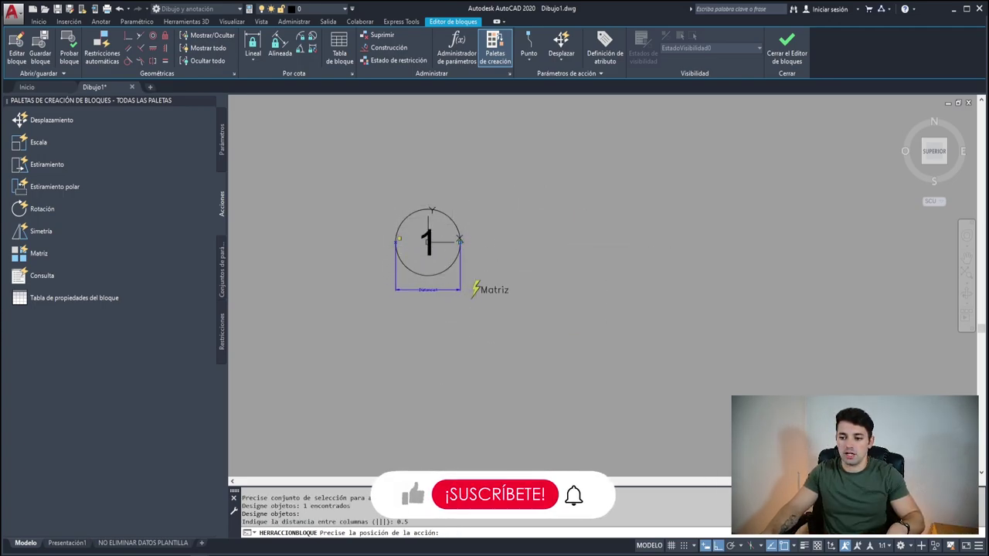
left_click(475, 288)
scroll(444, 249, "up", 3)
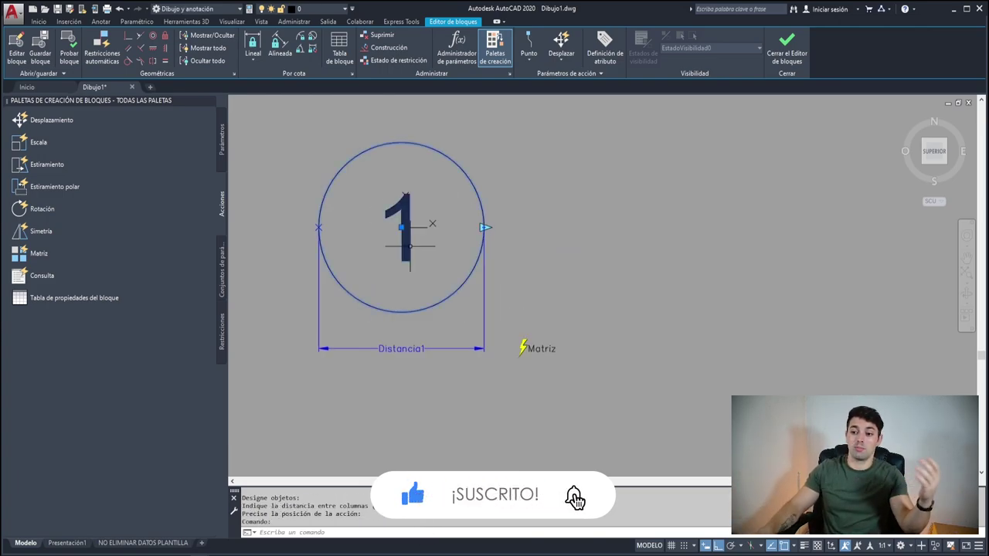
Clear the Num attribute's value 1 and insert a Fórmula field from the Objetos category.
double_click(409, 246)
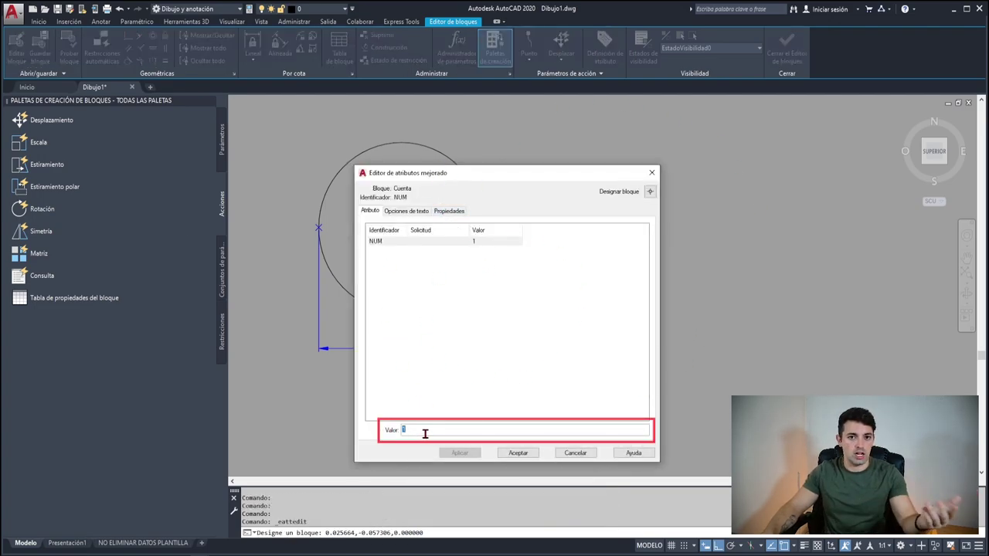
key("BackSpace")
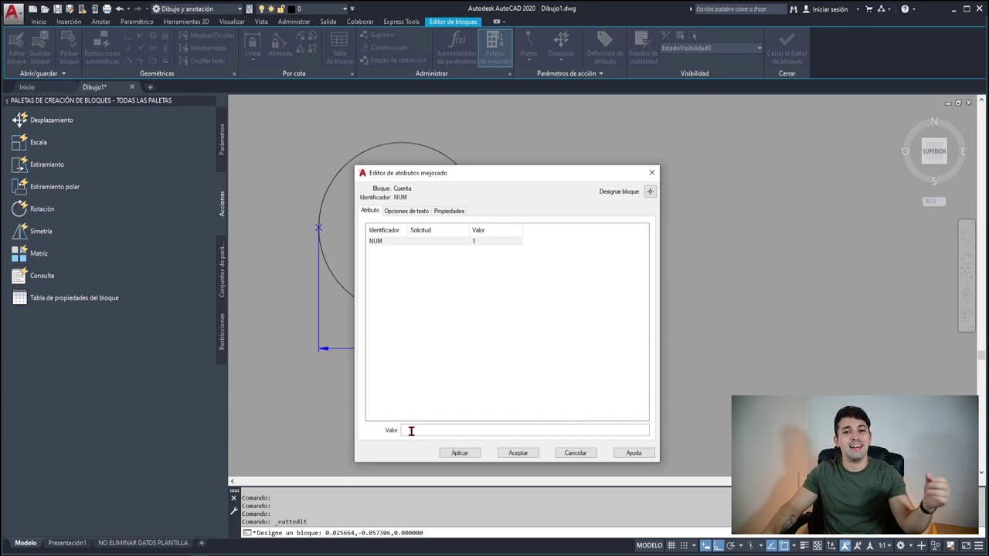
right_click(411, 430)
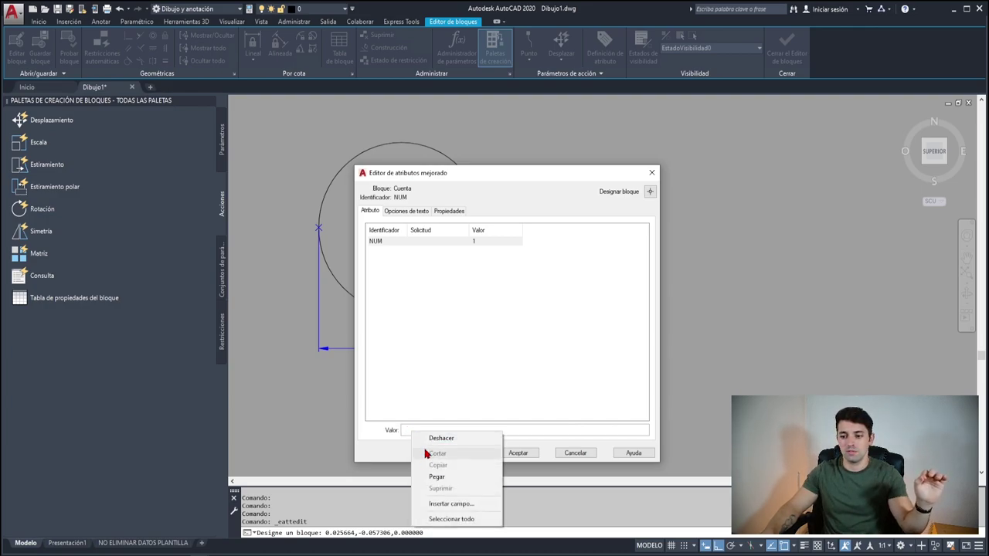
left_click(440, 506)
left_click(418, 208)
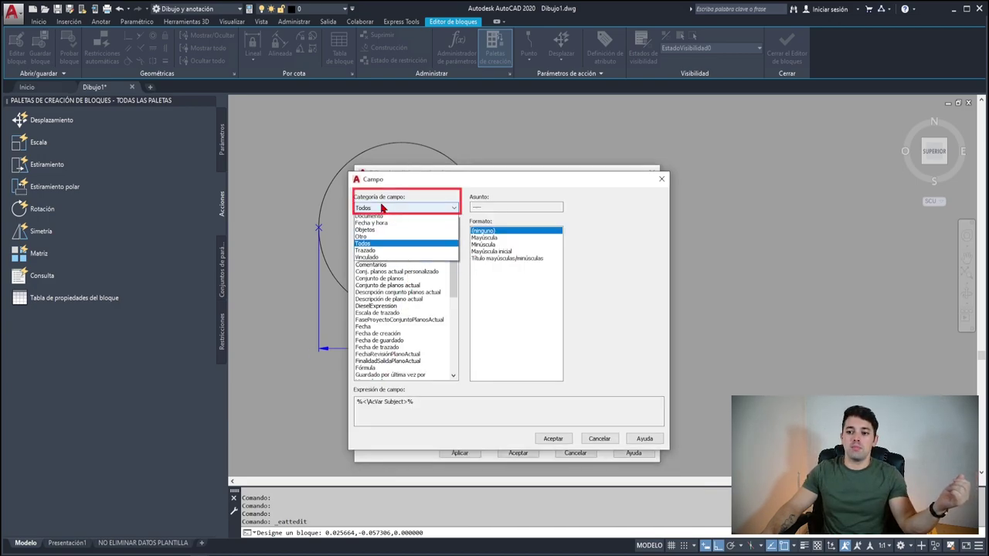
left_click(372, 241)
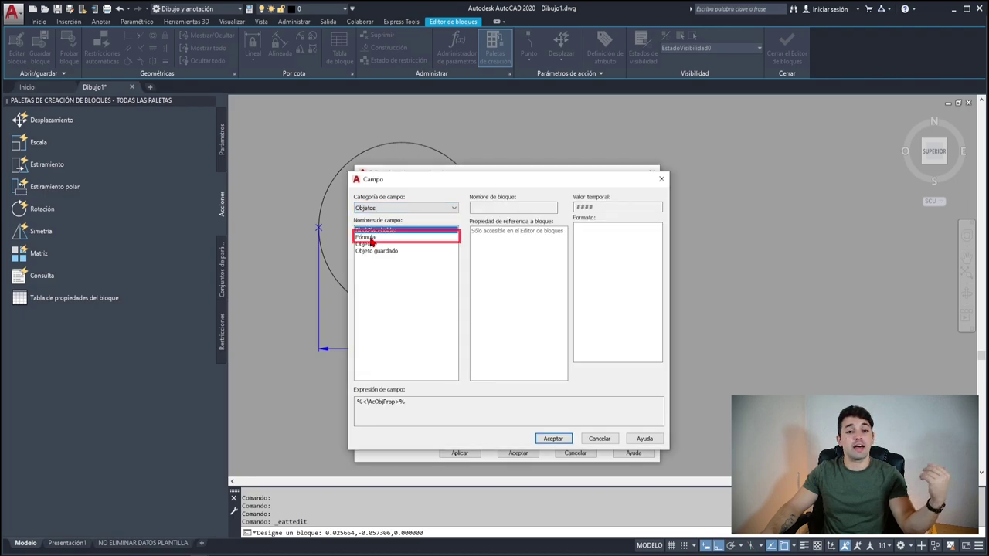
left_click(370, 238)
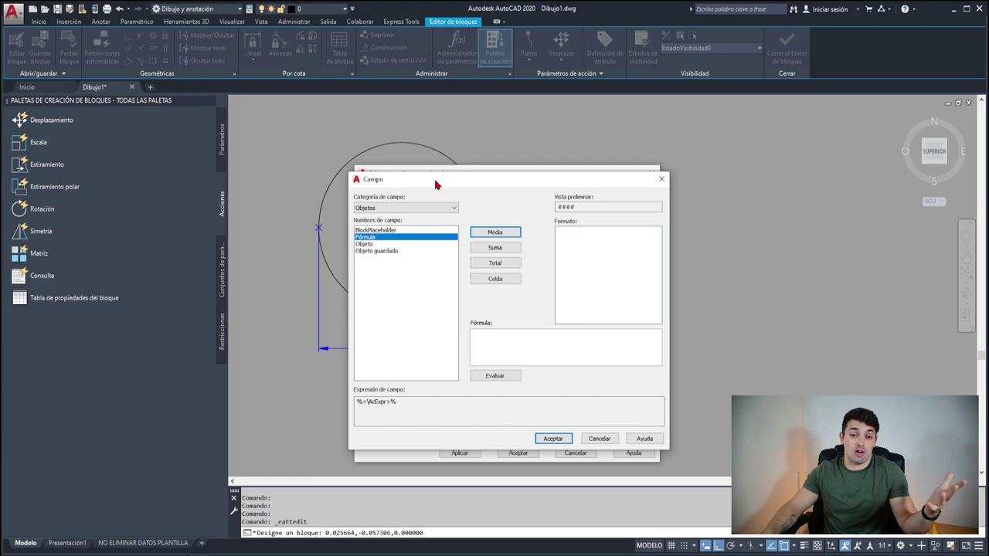
mouse_move(435, 186)
left_mouse_down()
mouse_move(607, 210)
mouse_move(436, 180)
left_mouse_up()
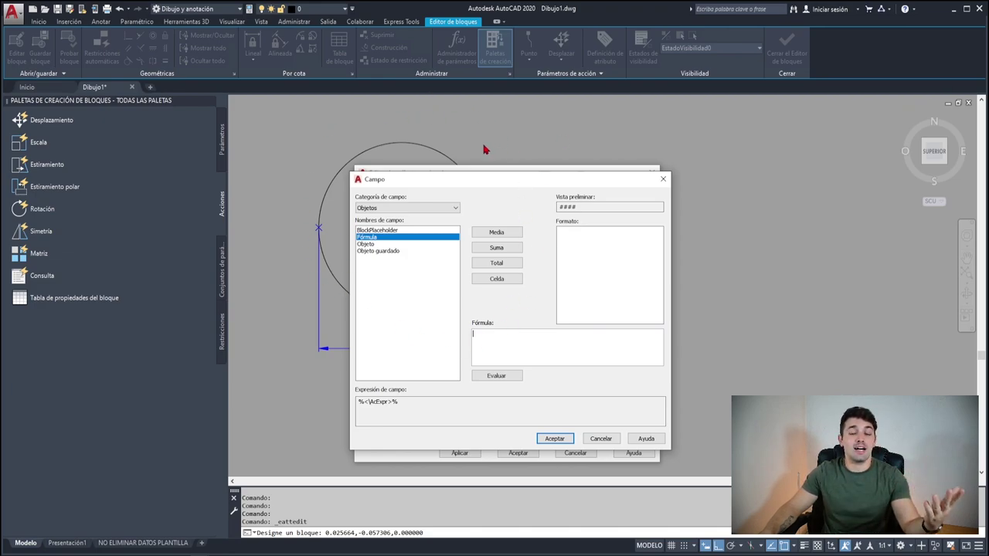
right_click(490, 337)
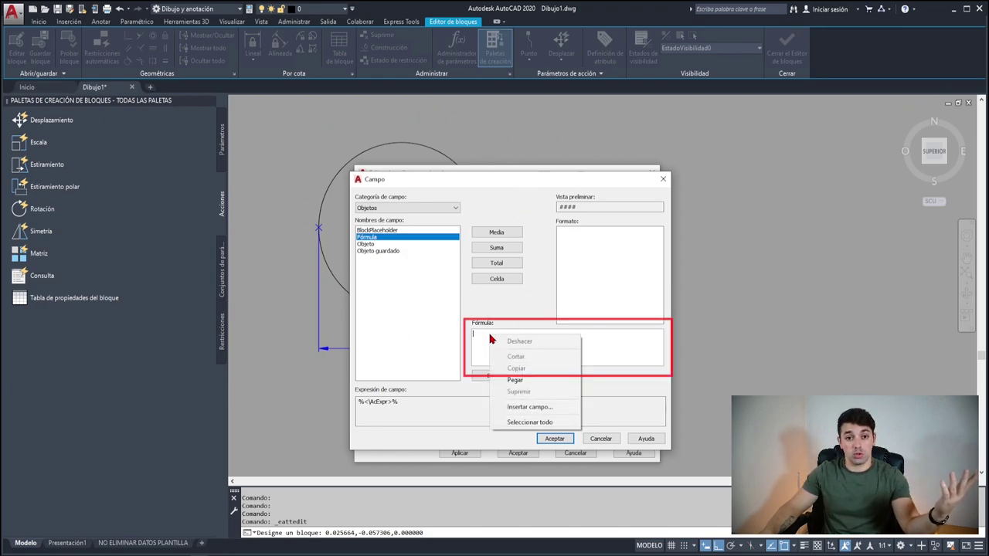
Nest an Objeto field reading the picked block's X Posición, precision 0, inside the formula.
left_click(519, 407)
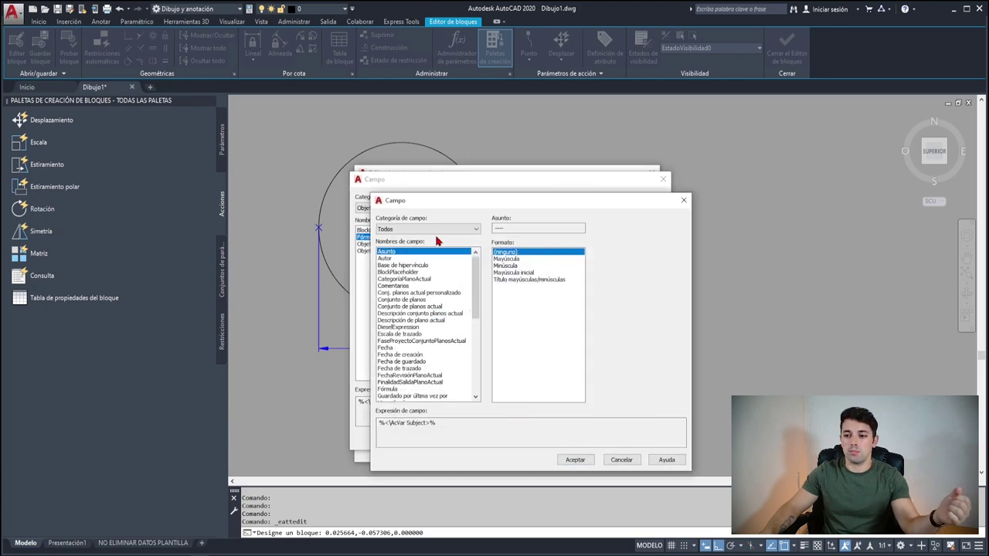
left_click(433, 229)
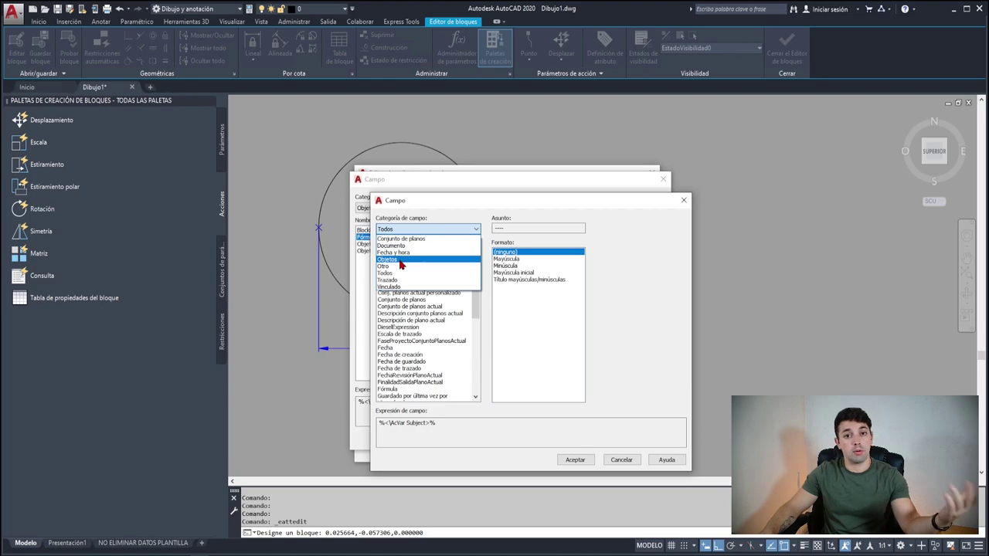
left_click(400, 261)
left_click(388, 266)
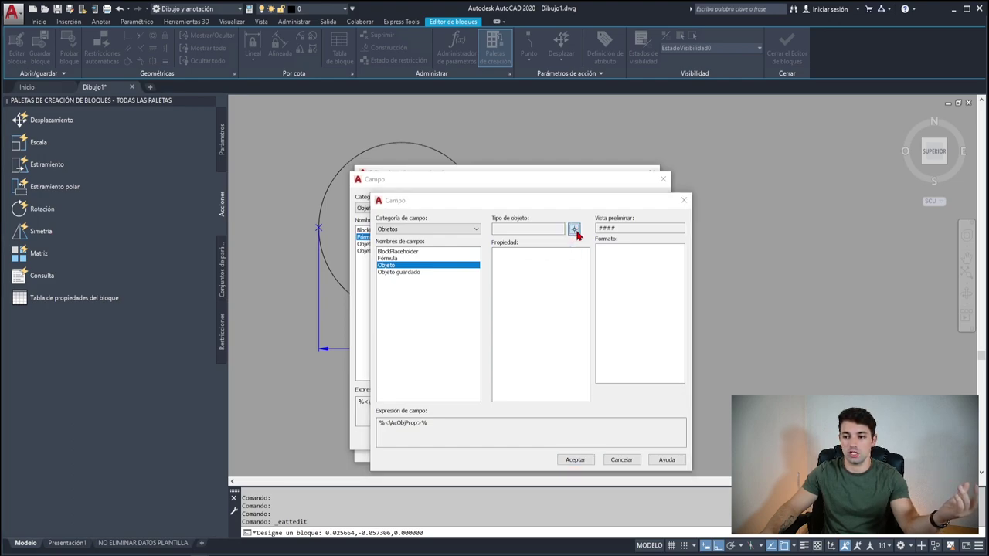
left_click(574, 230)
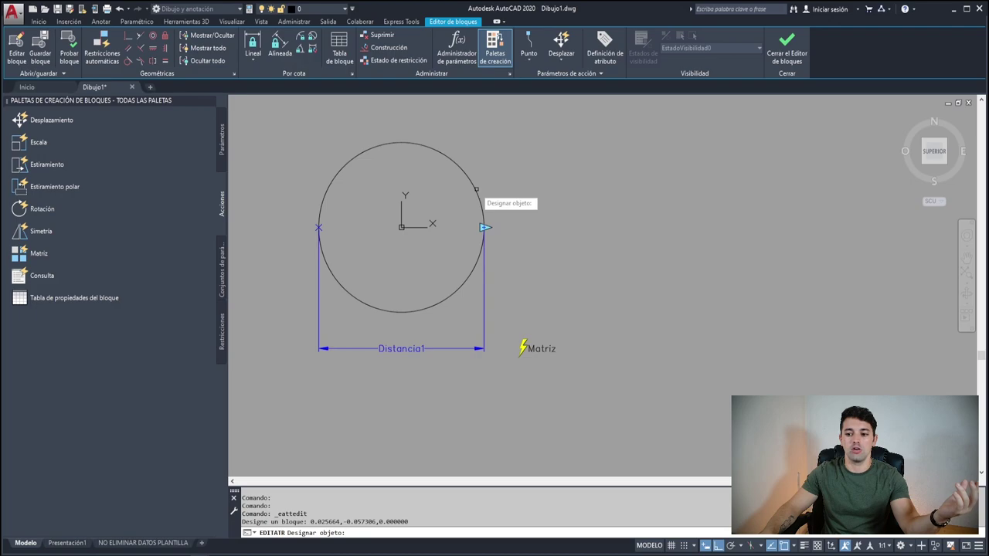
left_click(476, 189)
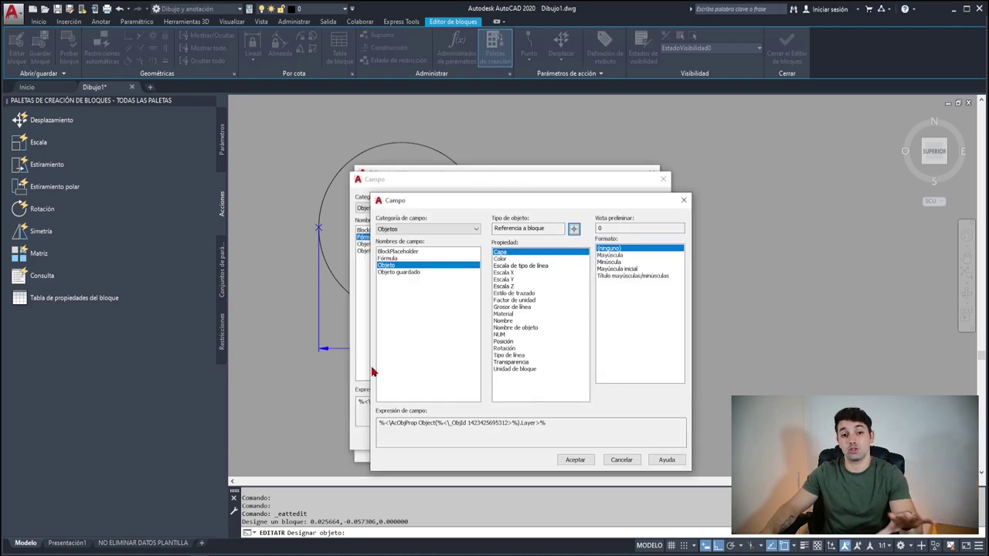
left_click(505, 342)
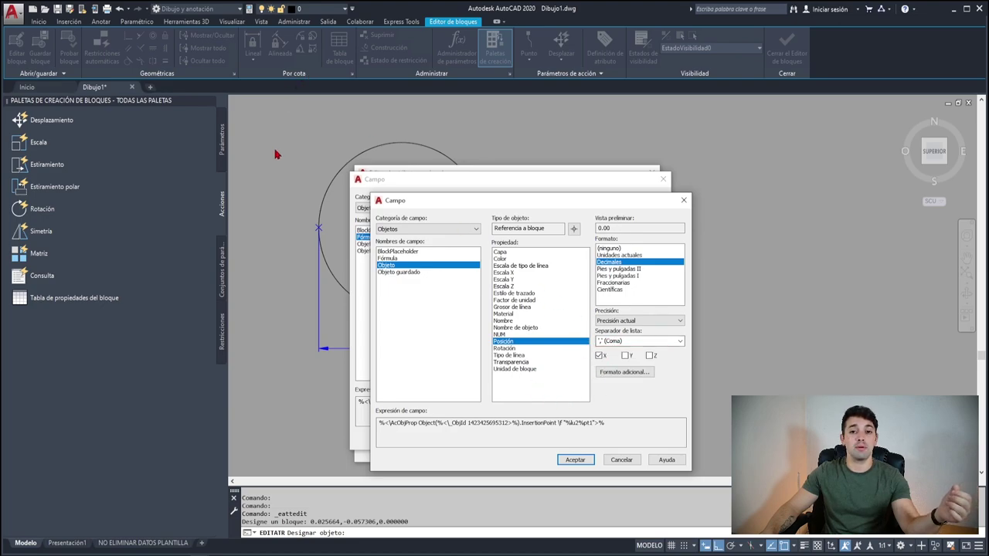
left_click(621, 323)
left_click(615, 338)
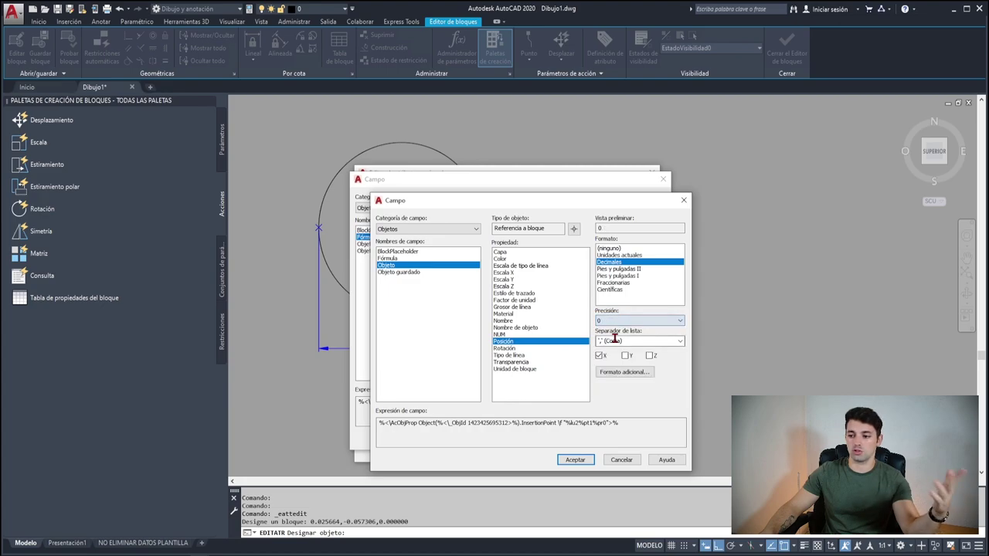
left_click(575, 460)
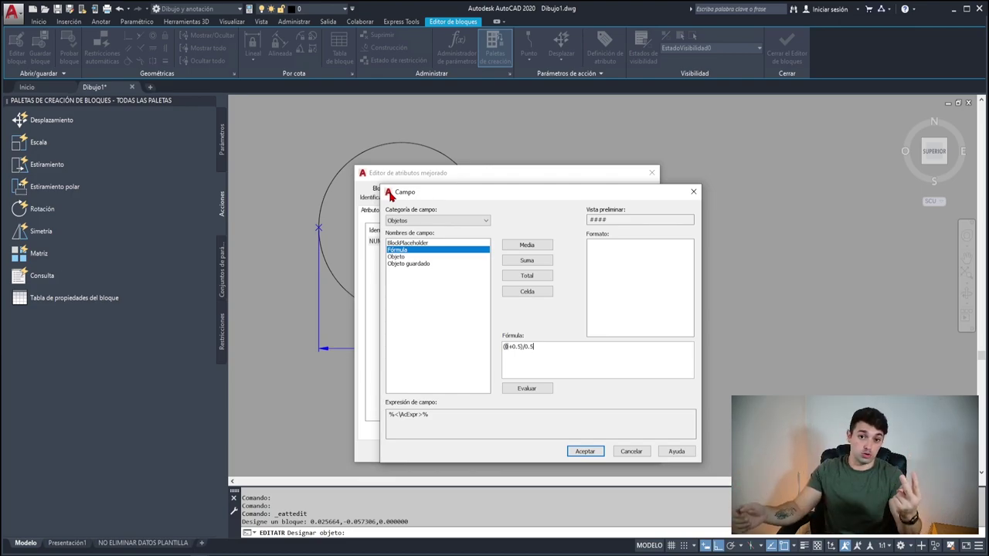
Evaluate the (X+0.5)/0.5 formula at 0 precision, accept it and apply so NUM shows 1.
left_click(536, 393)
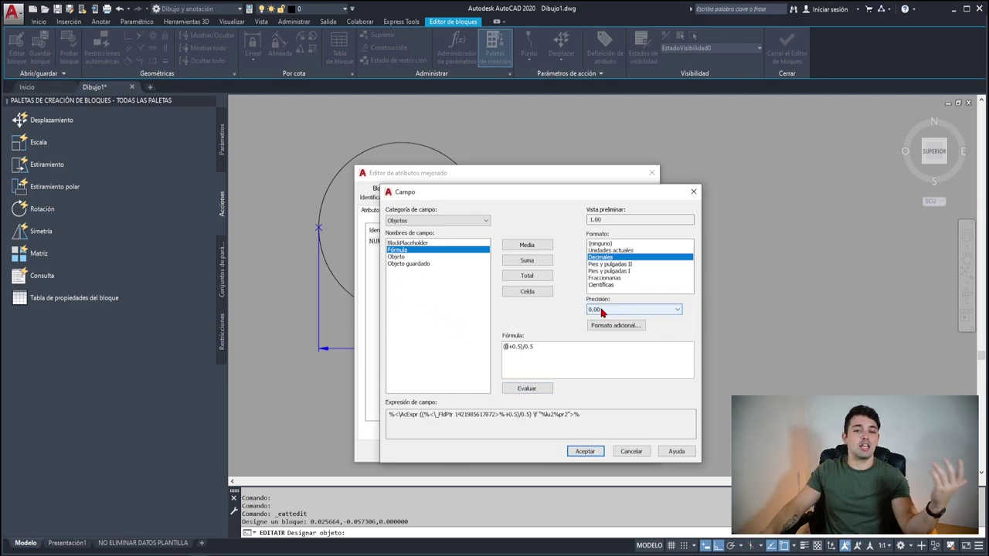
left_click(599, 310)
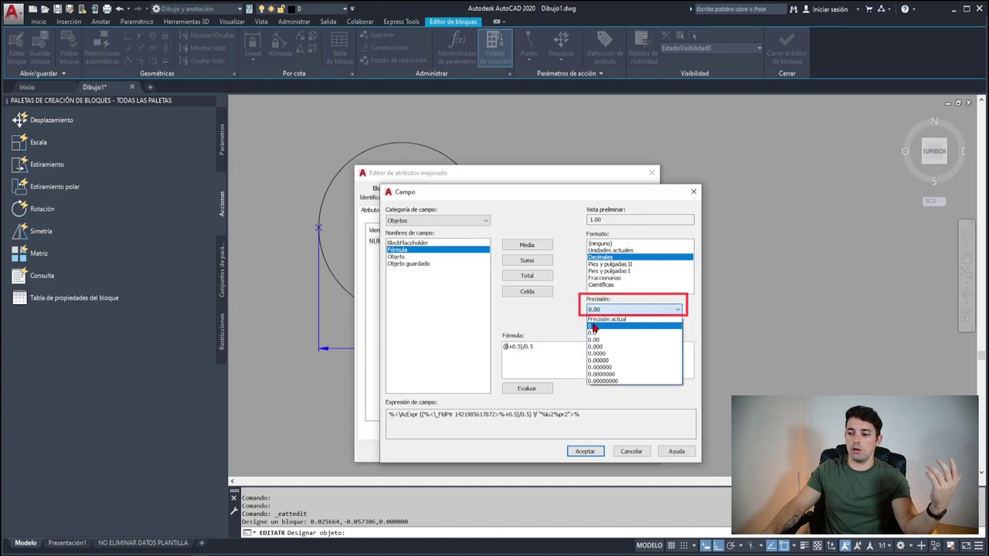
left_click(592, 328)
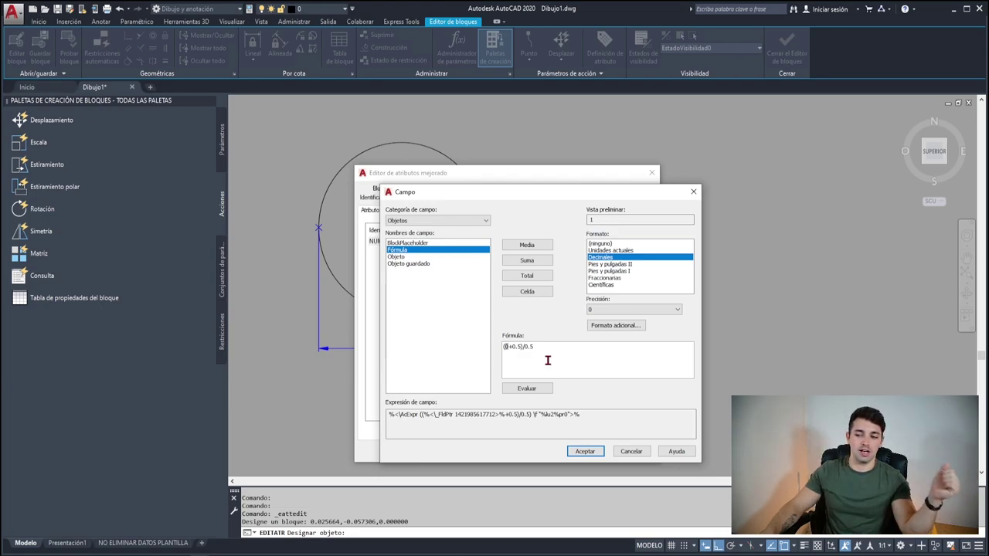
left_click(585, 452)
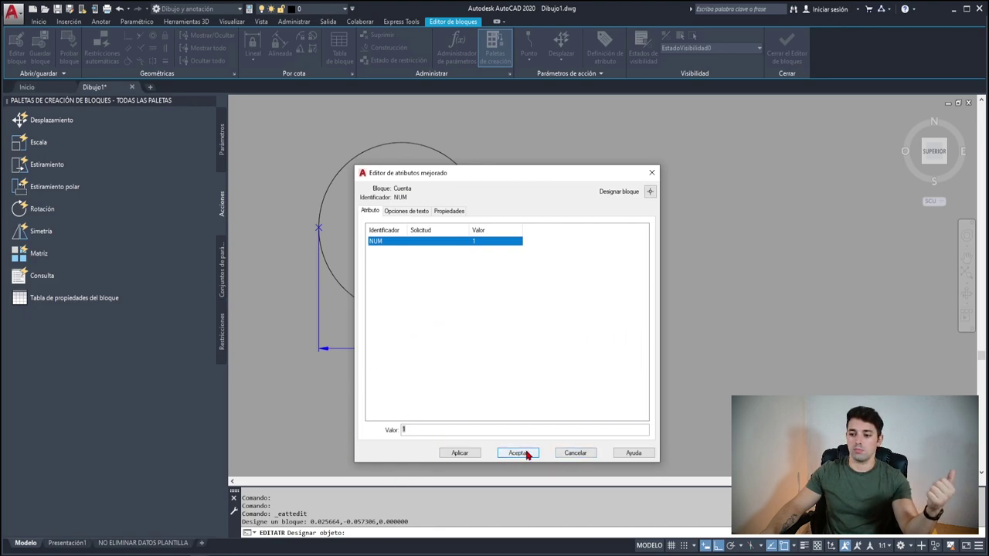
left_click(460, 453)
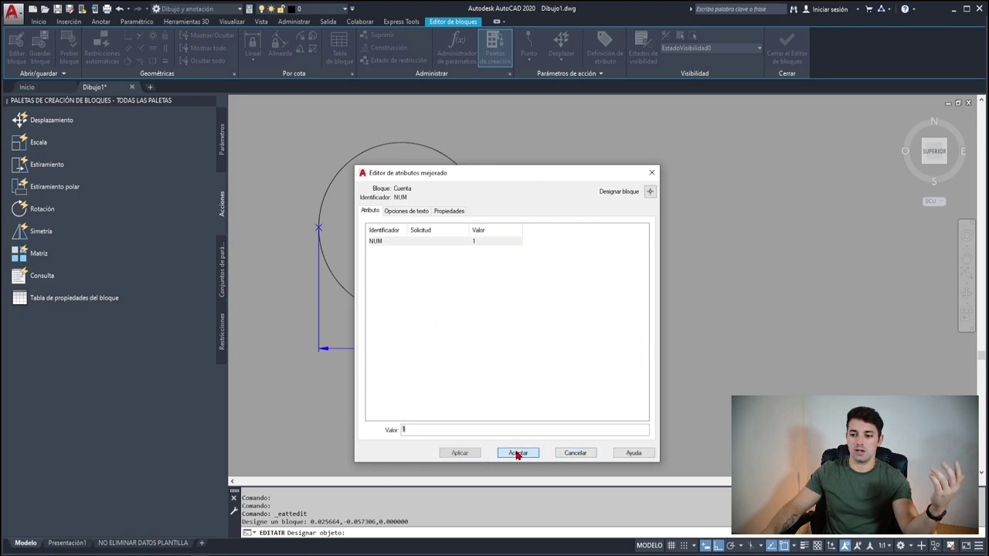
left_click(515, 453)
Close the block editor back to Dibujo1 and window-select the numbered circle block.
middle_click_drag(283, 238, 378, 246)
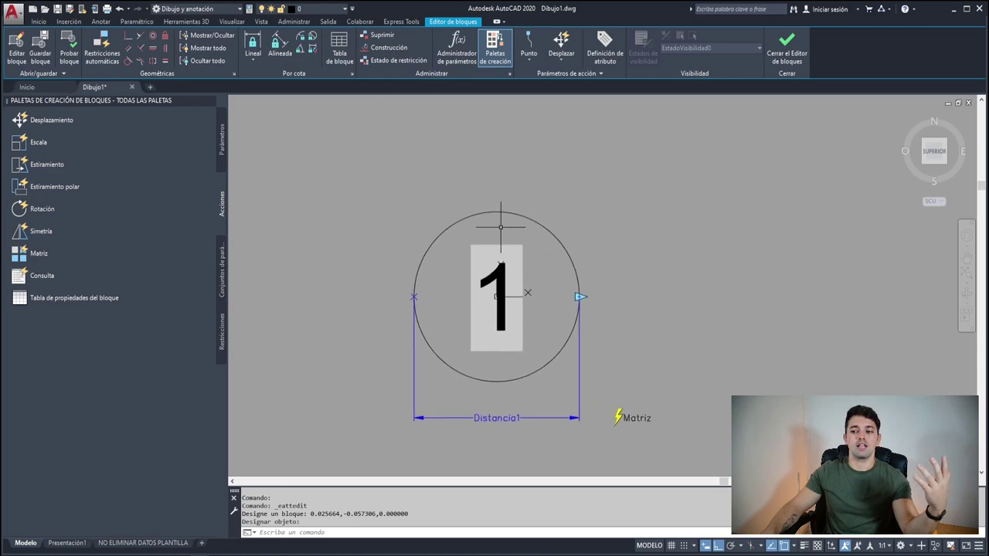
middle_click_drag(456, 232, 481, 213)
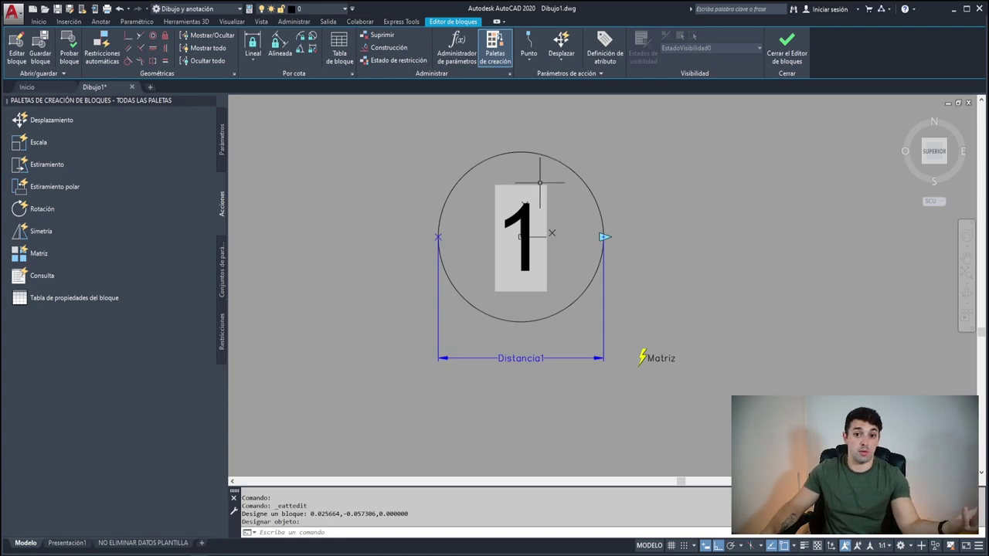
left_click(777, 35)
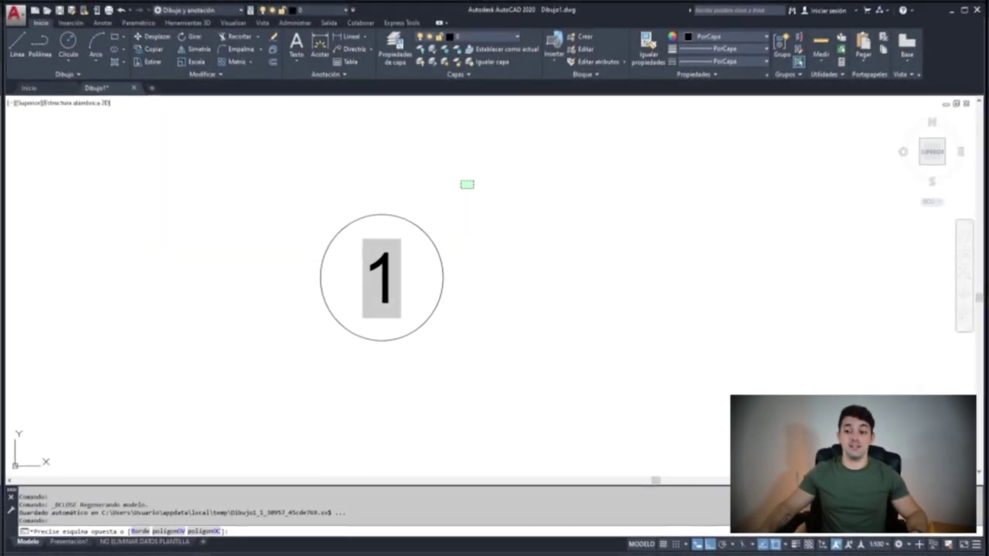
left_click(473, 182)
left_click(266, 358)
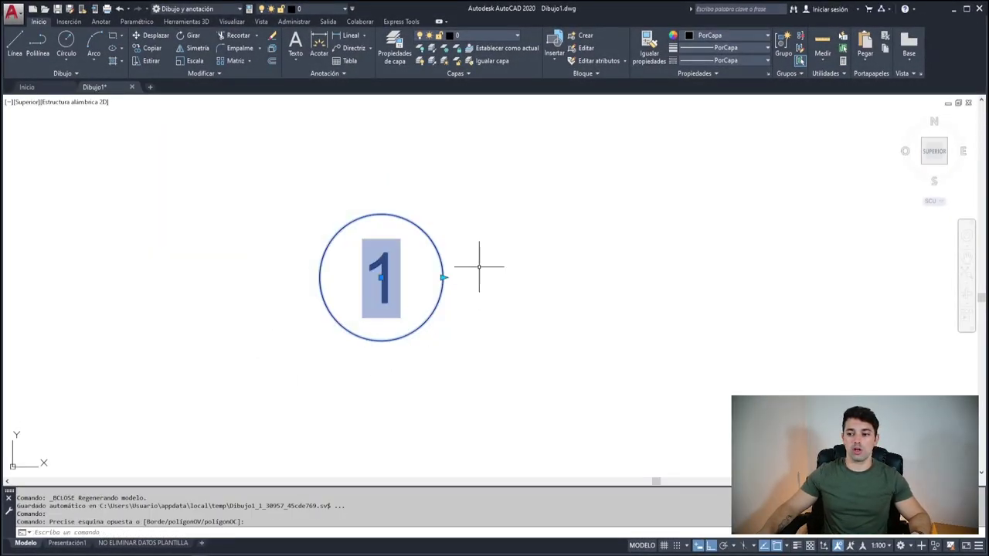
Stretch the circle's array grip right into a row of tangent copies, up to 16 circles.
left_click(443, 278)
scroll(599, 274, "down", 5)
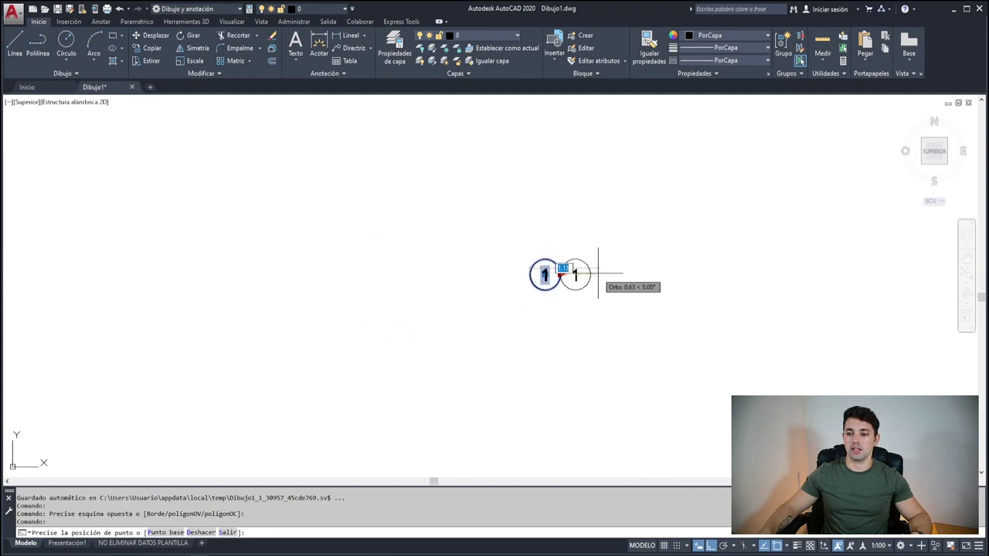
middle_click_drag(599, 274, 307, 235)
left_click(307, 238)
left_click(367, 238)
left_click(458, 238)
left_click(548, 238)
left_click(608, 238)
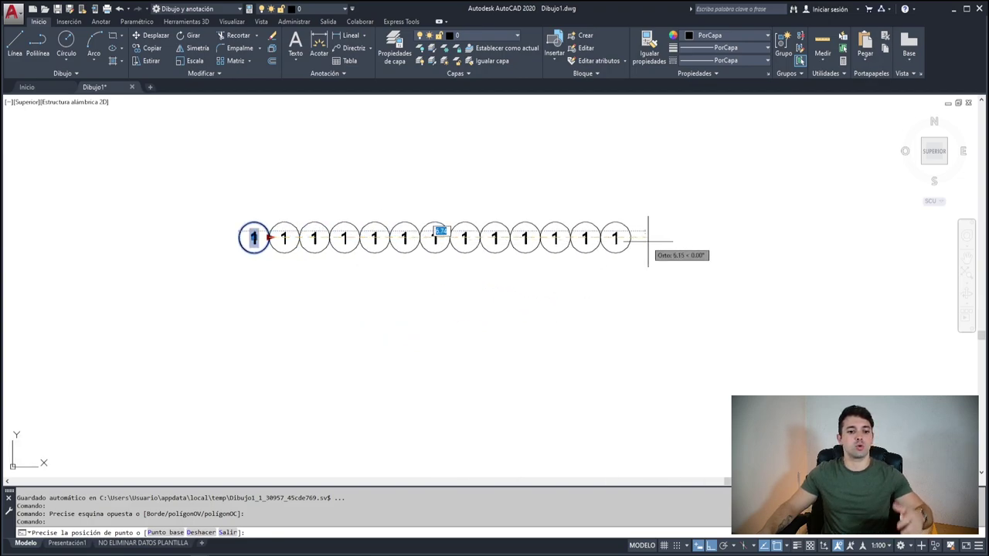
left_click(645, 238)
left_click(675, 238)
left_click(706, 238)
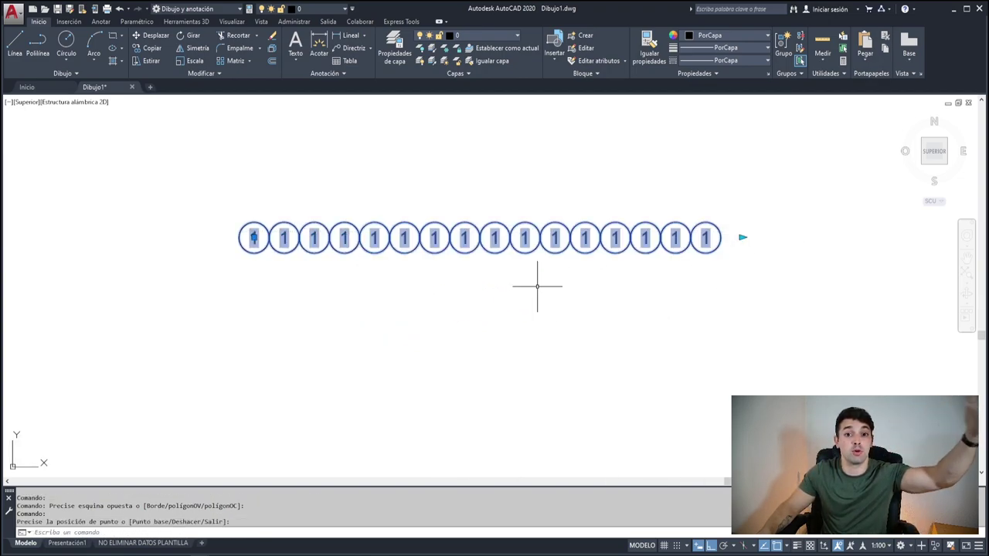
middle_click_drag(395, 302, 416, 310)
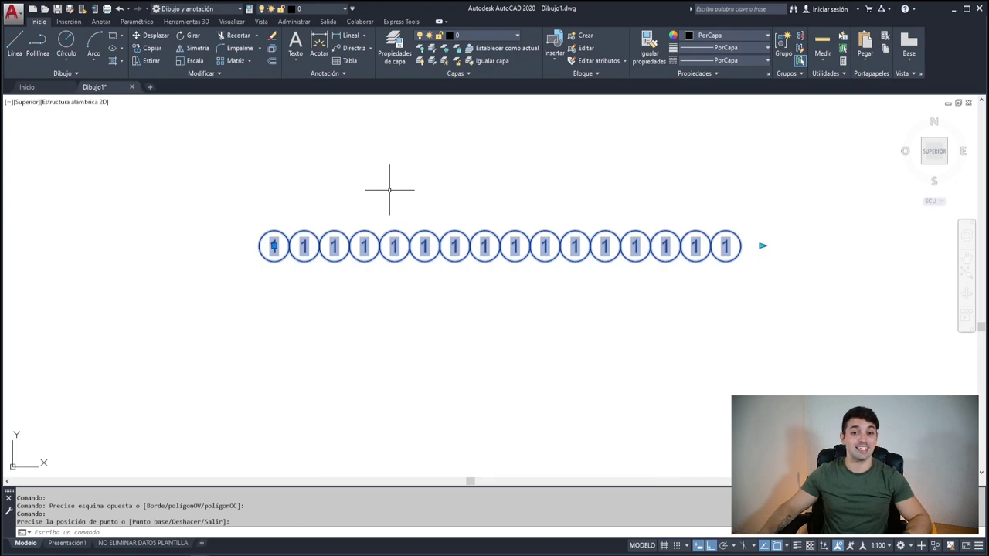
type("RG")
Regenerate so the row renumbers 1 to 16, then stretch the array further for more copies.
key("Return")
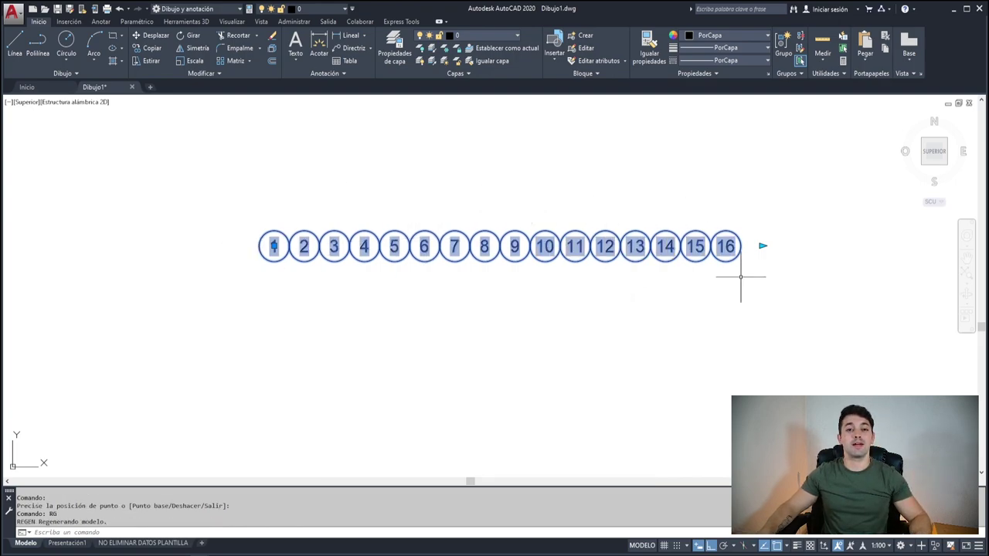
scroll(753, 251, "up", 2)
scroll(730, 245, "up", 2)
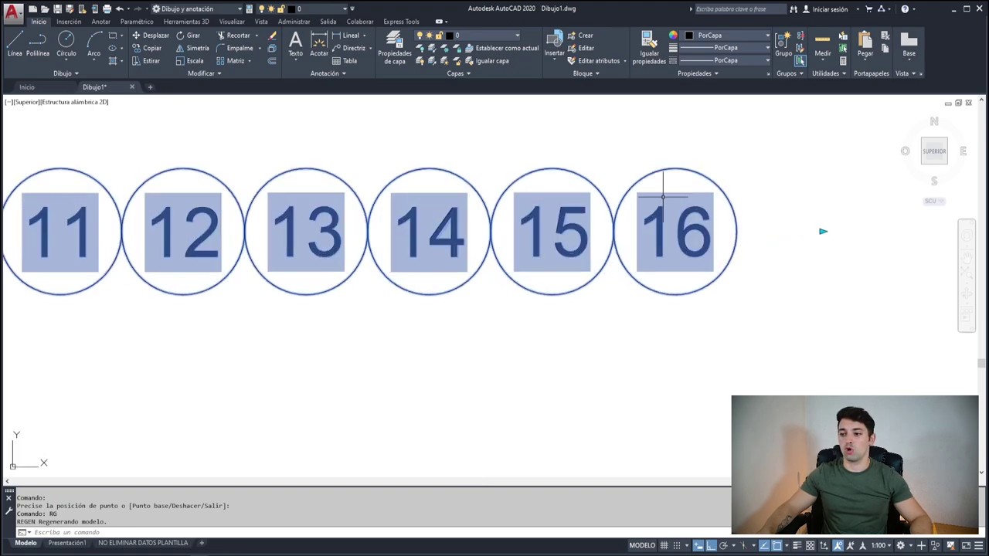
scroll(584, 287, "down", 5)
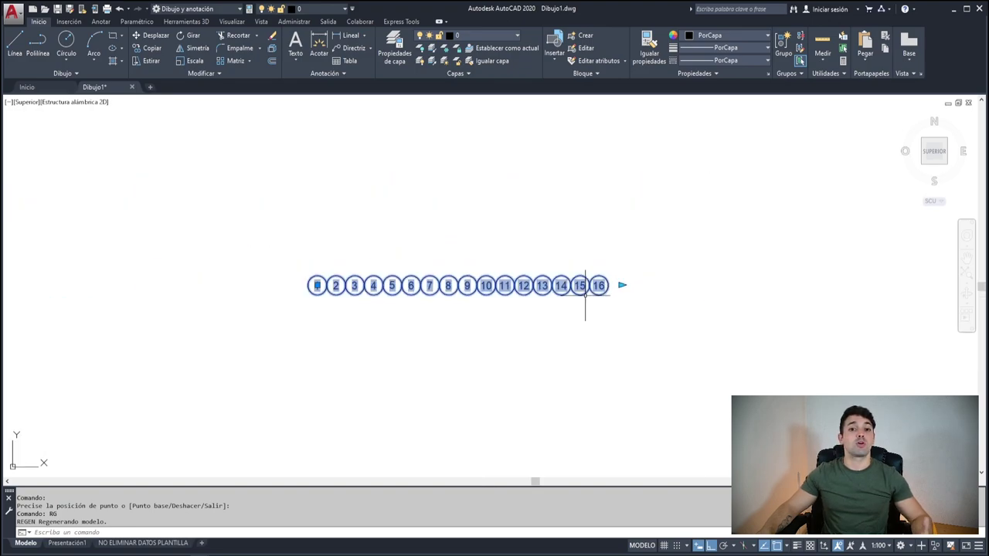
middle_click_drag(530, 299, 607, 316)
scroll(494, 307, "up", 4)
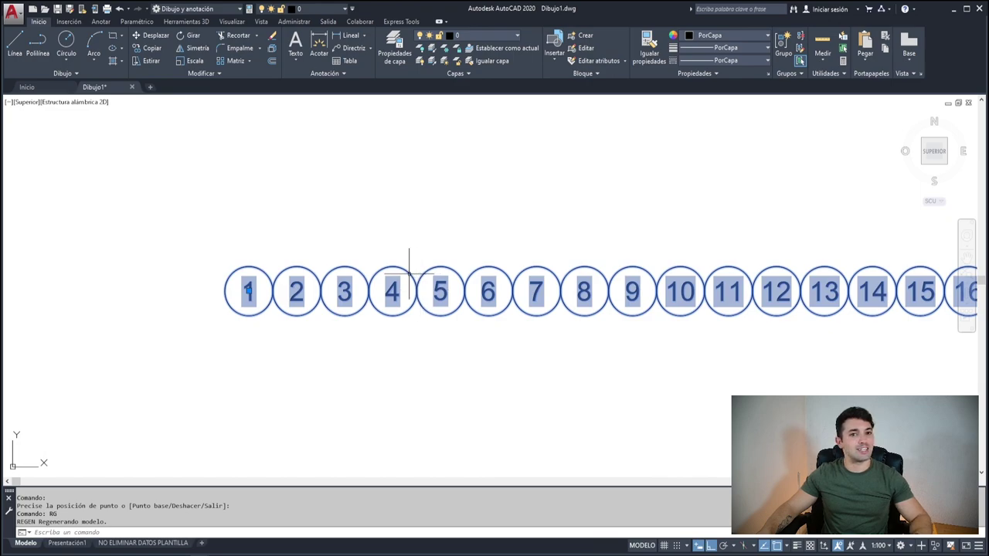
scroll(409, 267, "down", 2)
middle_click_drag(728, 254, 637, 256)
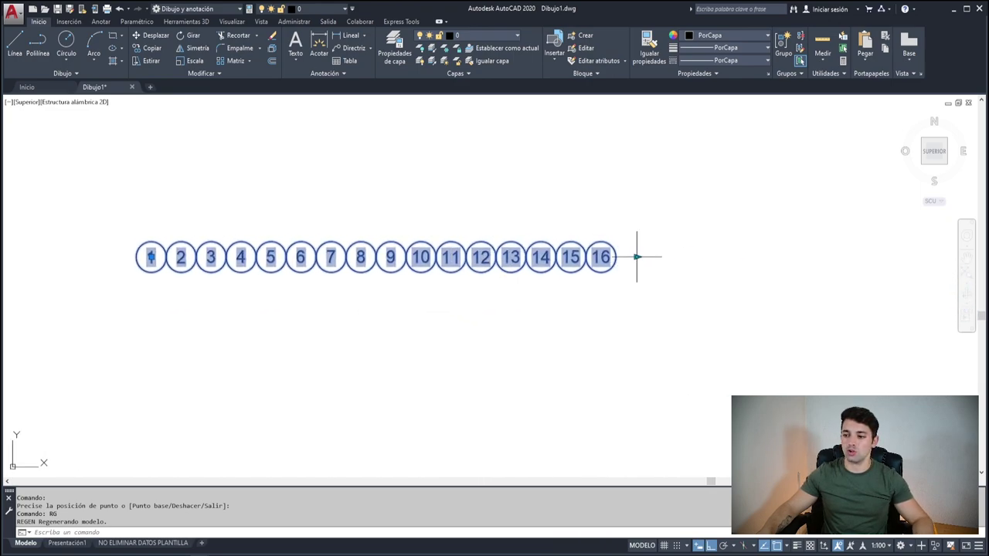
scroll(637, 256, "down", 2)
scroll(773, 278, "down", 2)
left_click(833, 283)
Regenerate so the lengthened circle row numbers itself sequentially, then clear the selection.
scroll(807, 259, "up", 4)
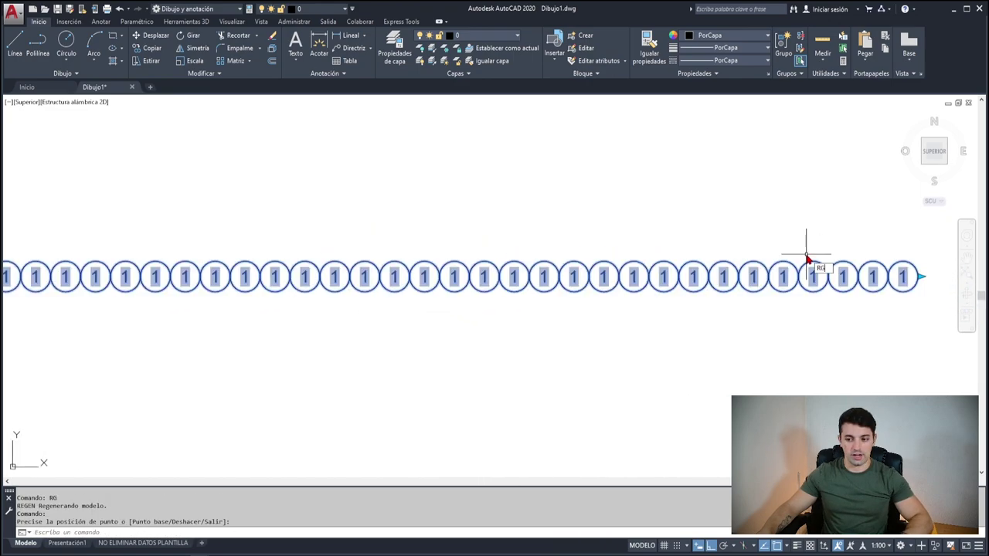
key("Return")
scroll(806, 255, "down", 3)
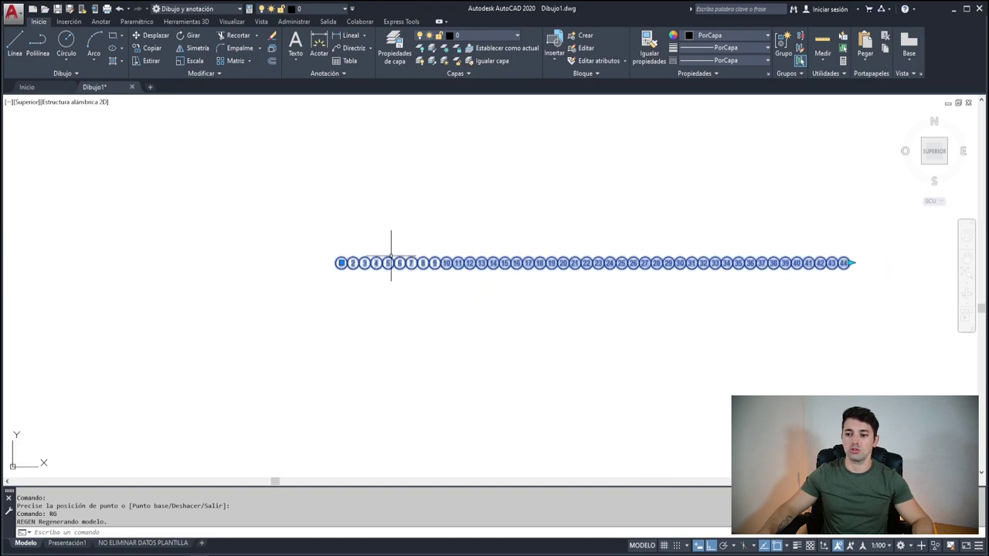
scroll(340, 284, "up", 5)
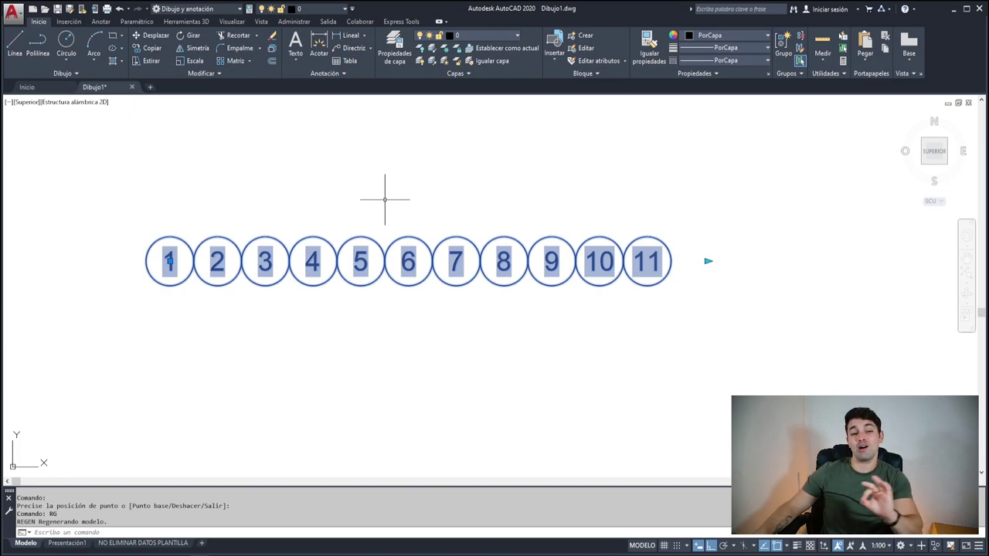
key("Escape")
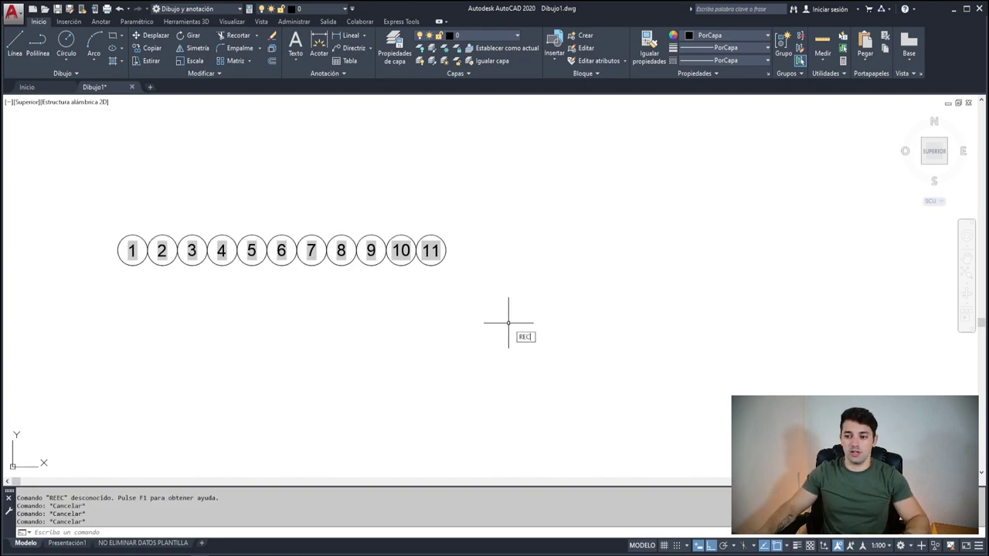
Draw a 2.5 by 5 rectangle beside the numbered circle row.
key("Return")
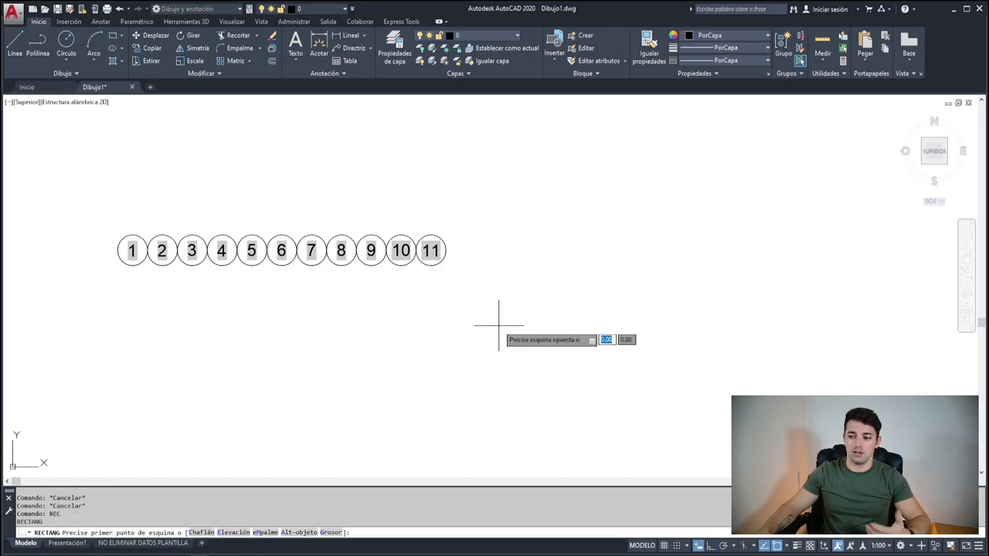
left_click(498, 325)
type("c")
key("Return")
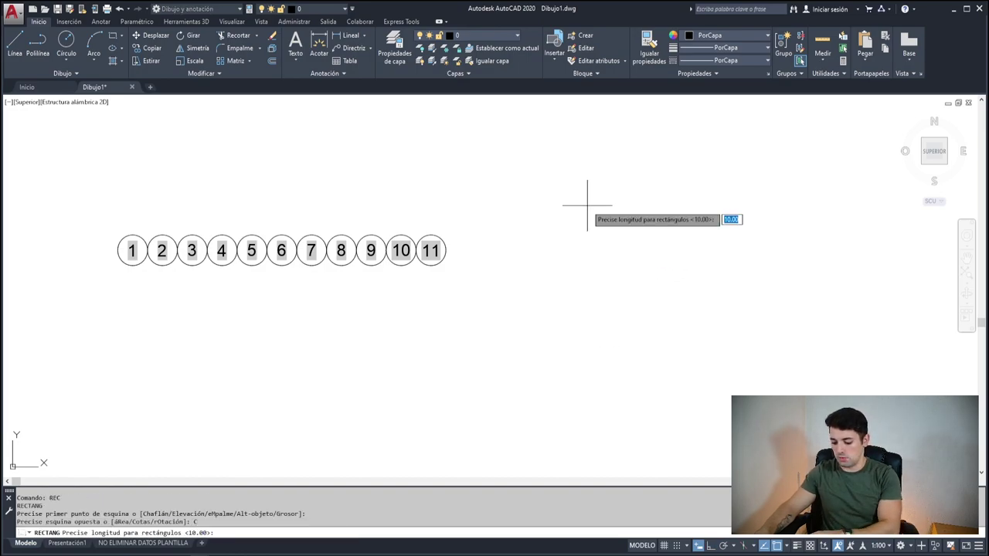
key("Return")
type("5")
key("Return")
Delete the rectangle's bottom edge and select the three remaining lines.
scroll(530, 177, "down", 2)
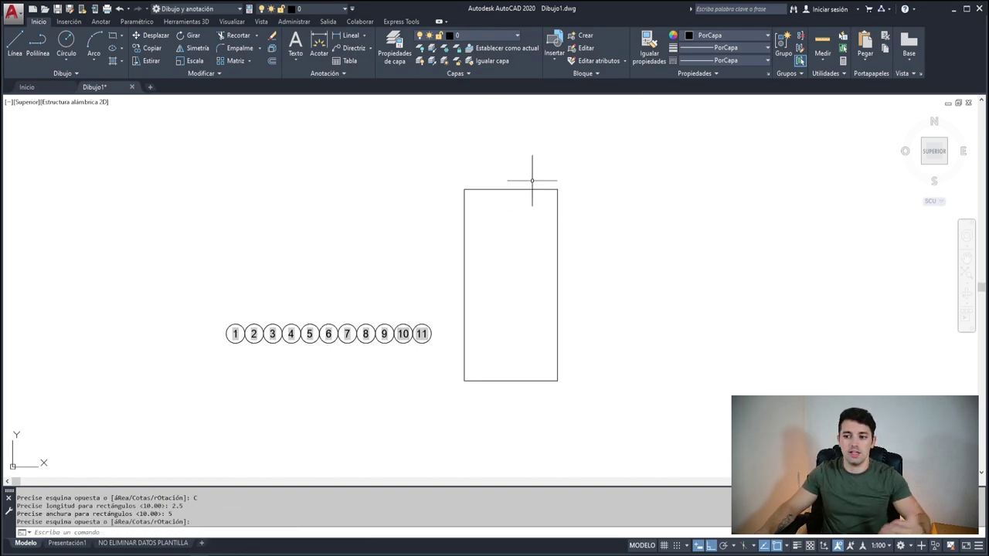
left_click(525, 396)
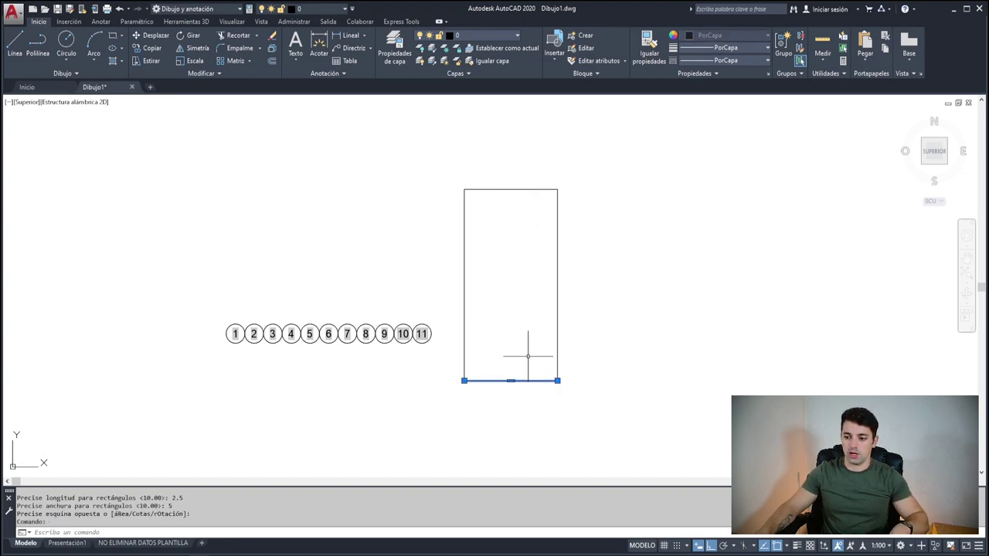
key("Delete")
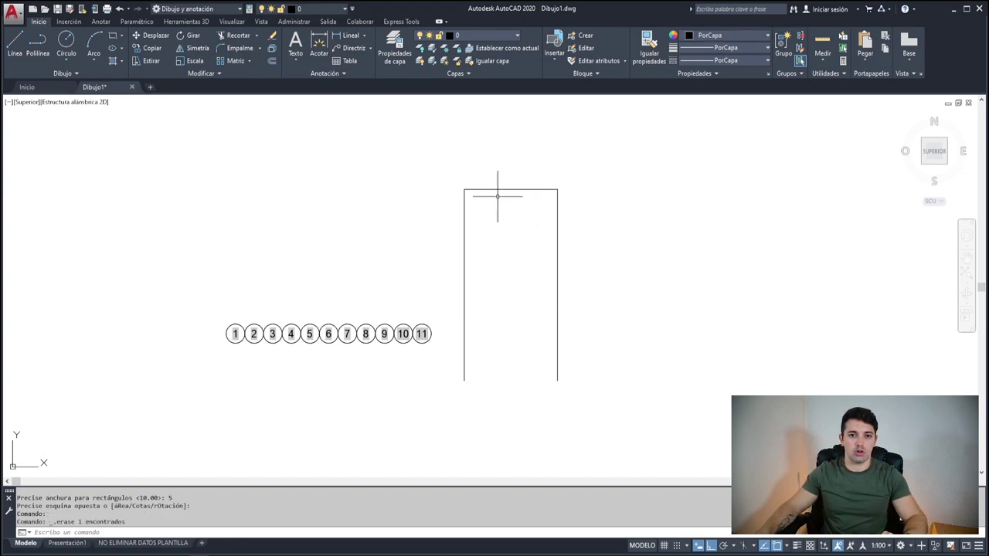
left_click(603, 259)
left_click(430, 369)
left_click(595, 137)
left_click(545, 207)
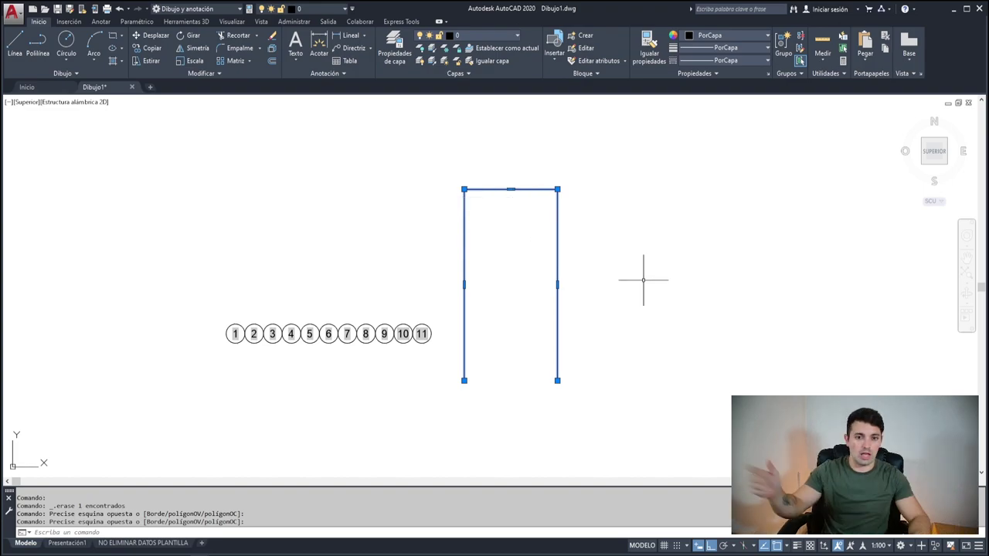
Make the outline a block named PLAZA PARKING based at its lower-left corner, opened for editing.
type("BQ")
key("Return")
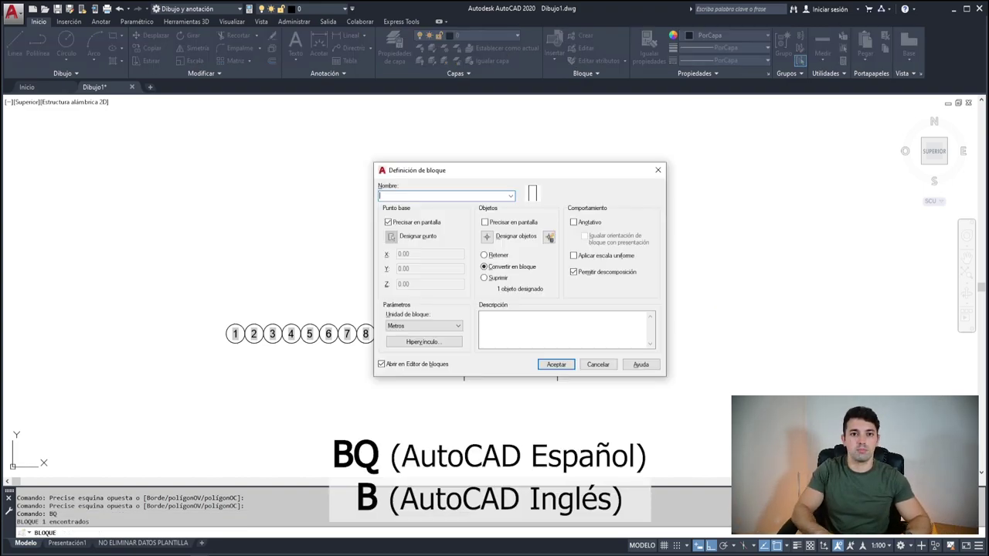
type("PlAZA PARKING")
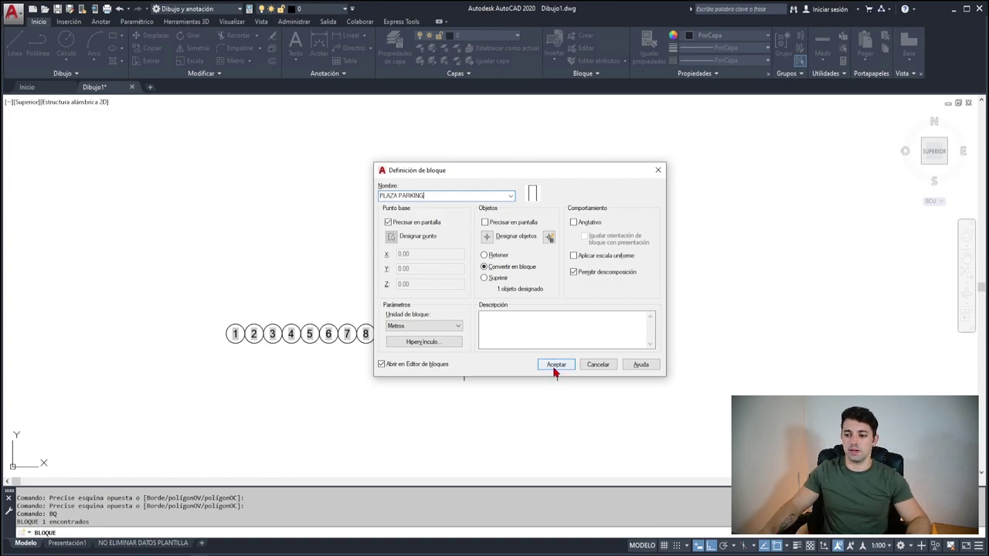
left_click(551, 366)
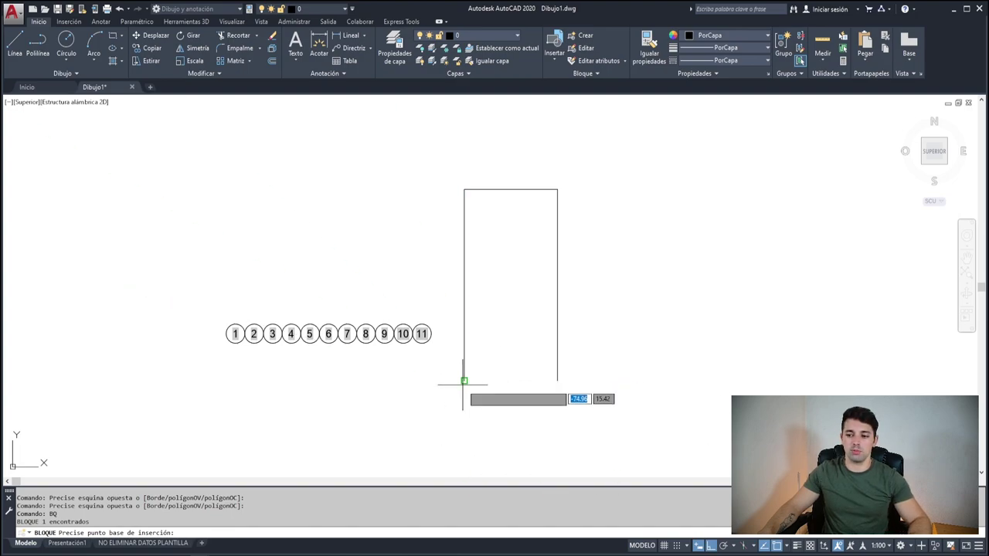
left_click(464, 380)
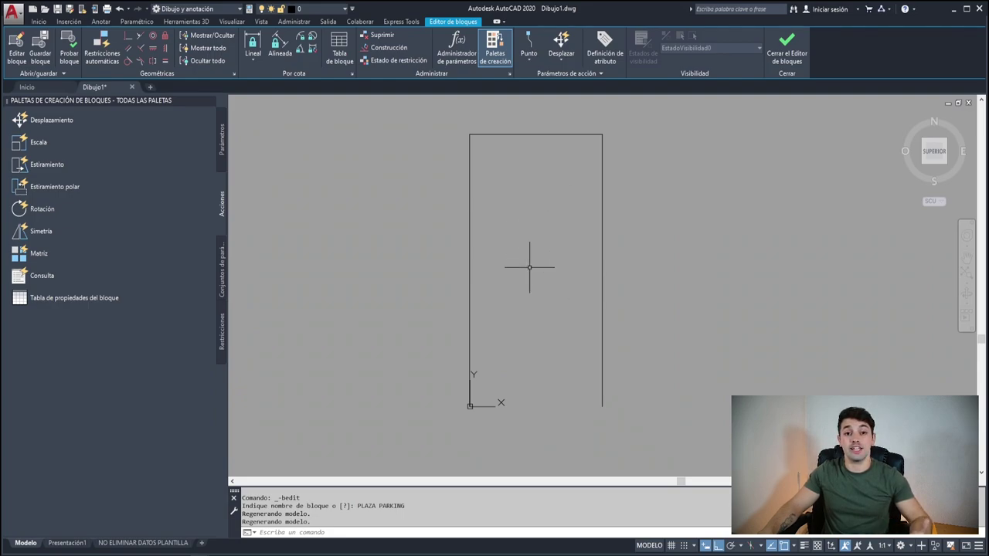
Insert the Cuenta block inside the parking space with attribute value 1, then select it.
type("IN")
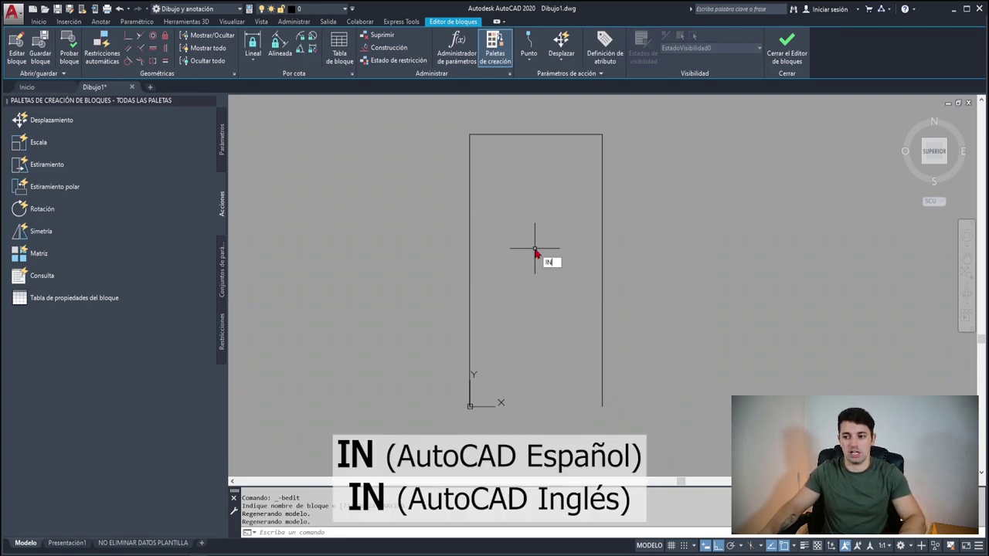
key("Return")
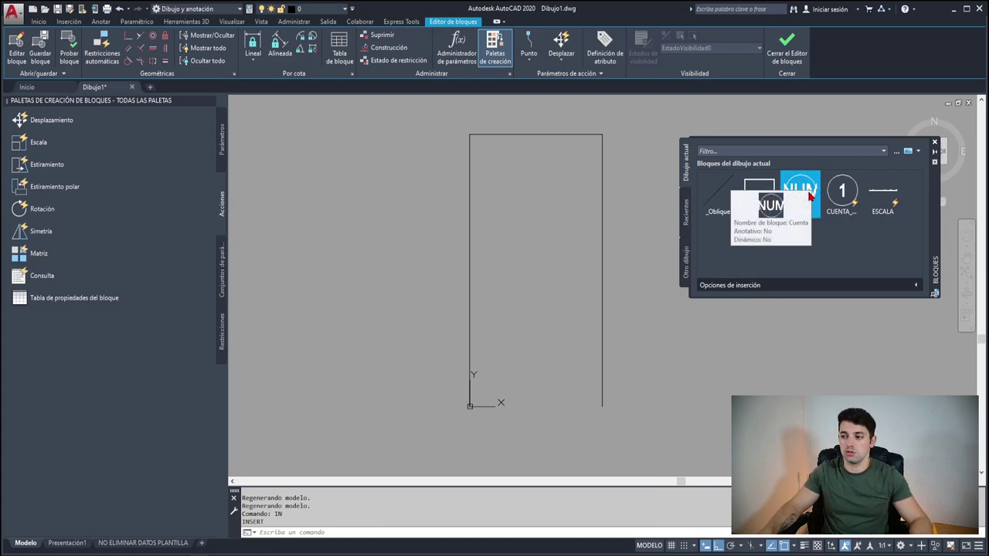
left_click(810, 196)
left_click(538, 256)
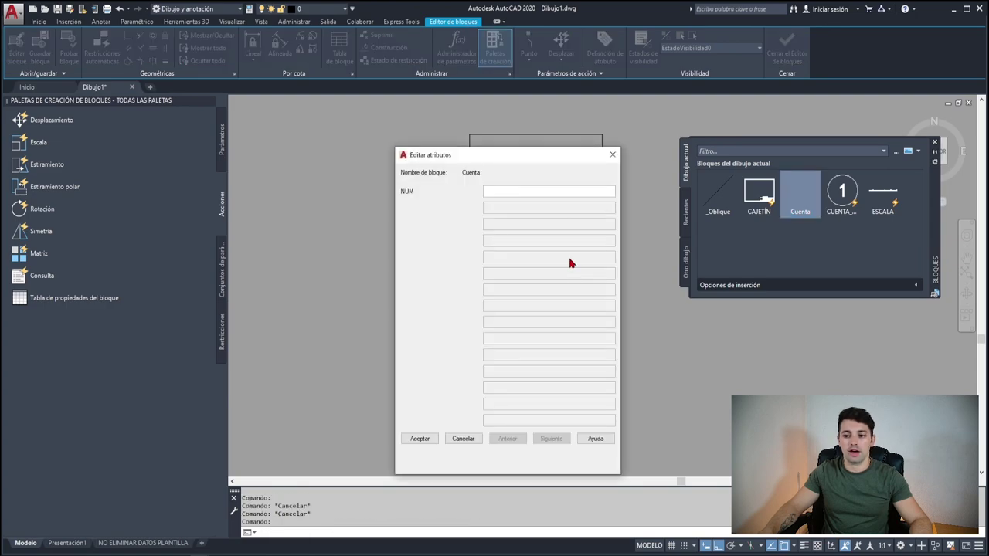
type("1")
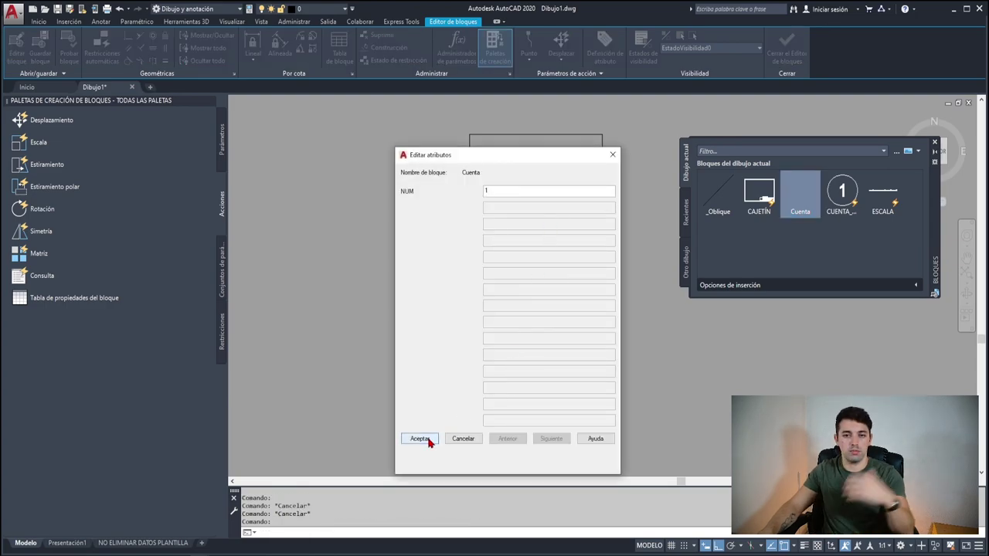
left_click(420, 438)
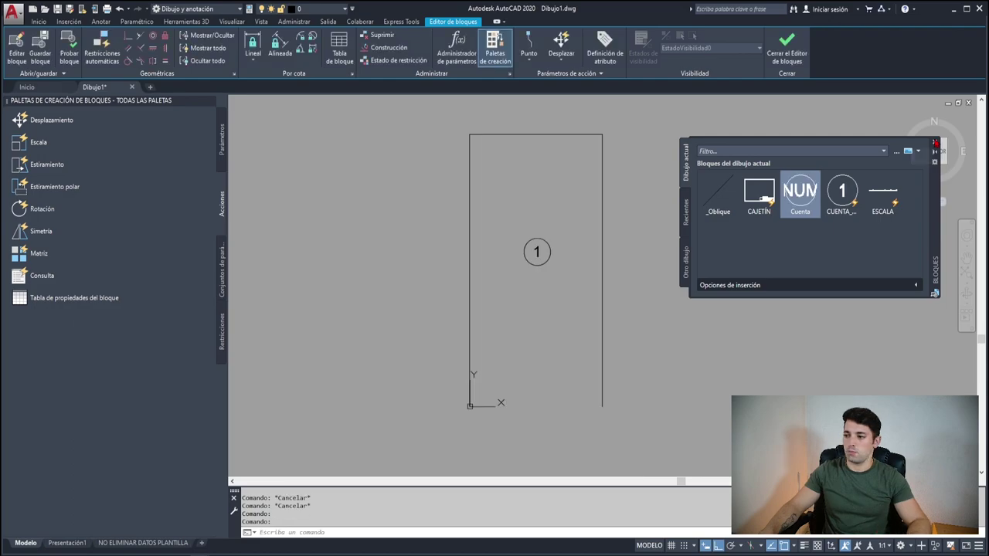
left_click(564, 206)
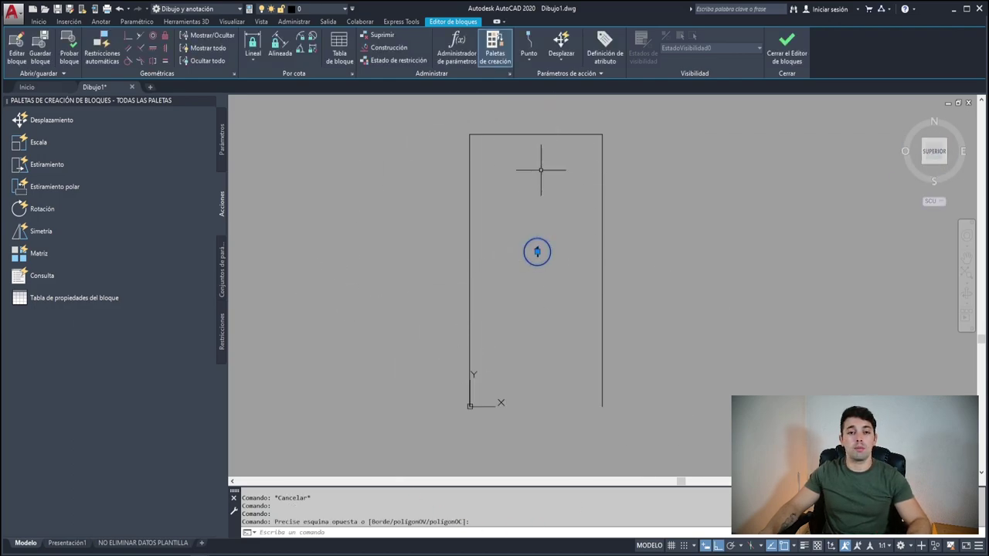
scroll(540, 223, "up", 2)
type("D")
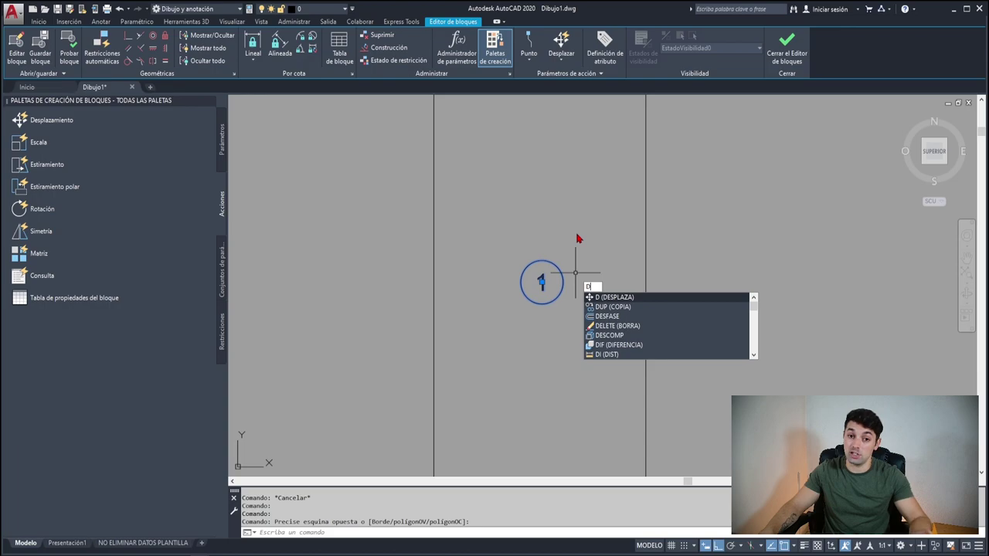
Move the numbered circle to the midpoint between the outline's opposite corners using M2P.
key("Return")
scroll(568, 282, "up", 4)
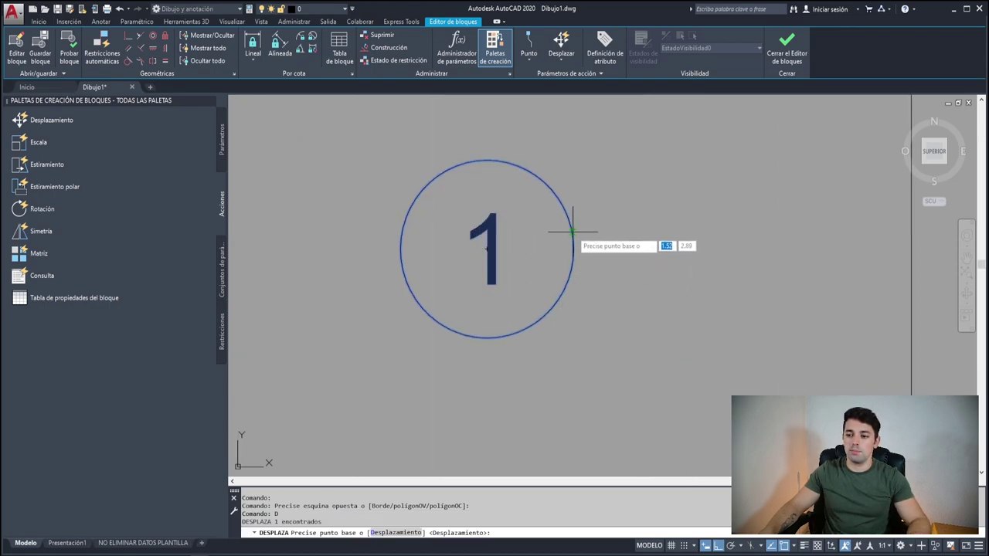
left_click(498, 247)
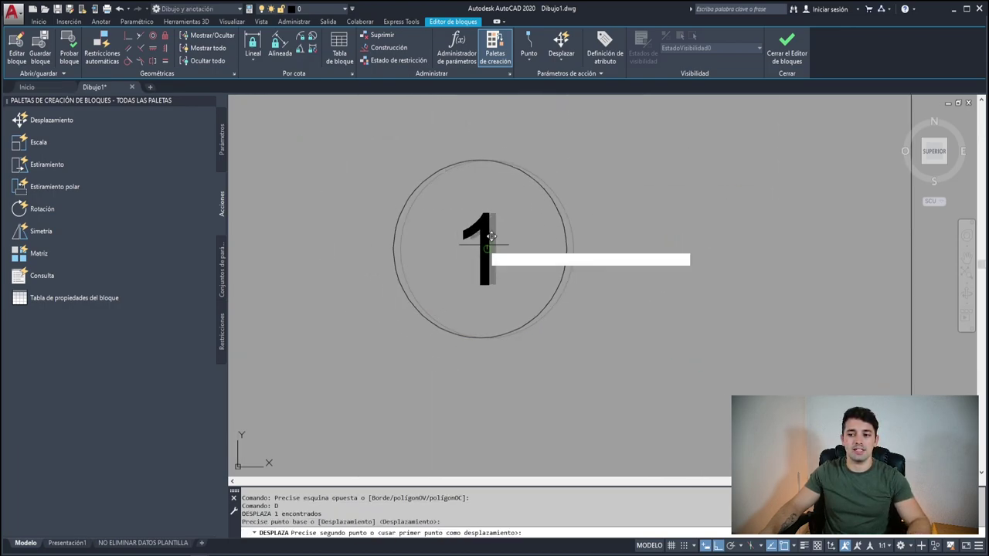
scroll(498, 210, "down", 3)
scroll(501, 212, "down", 7)
scroll(503, 217, "up", 3)
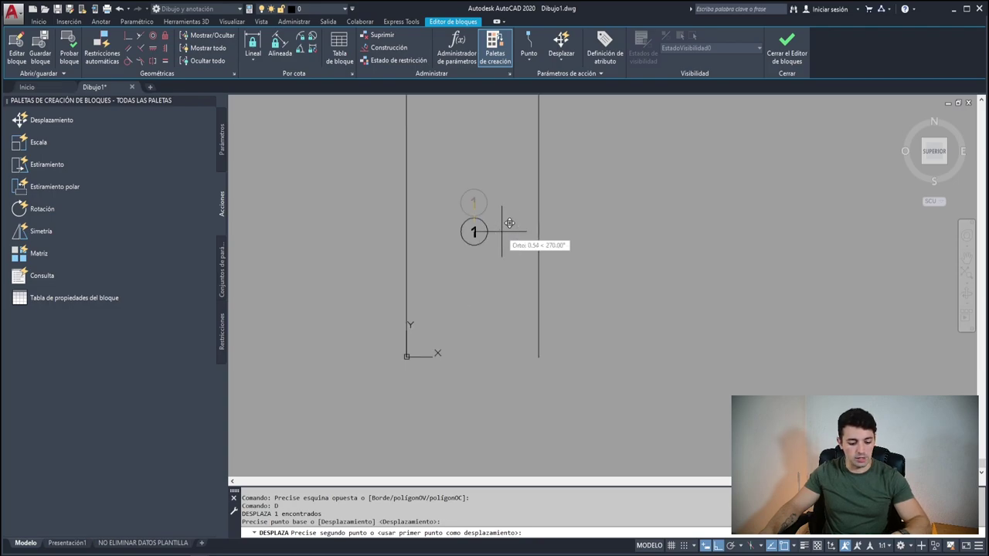
type("M2P")
key("Return")
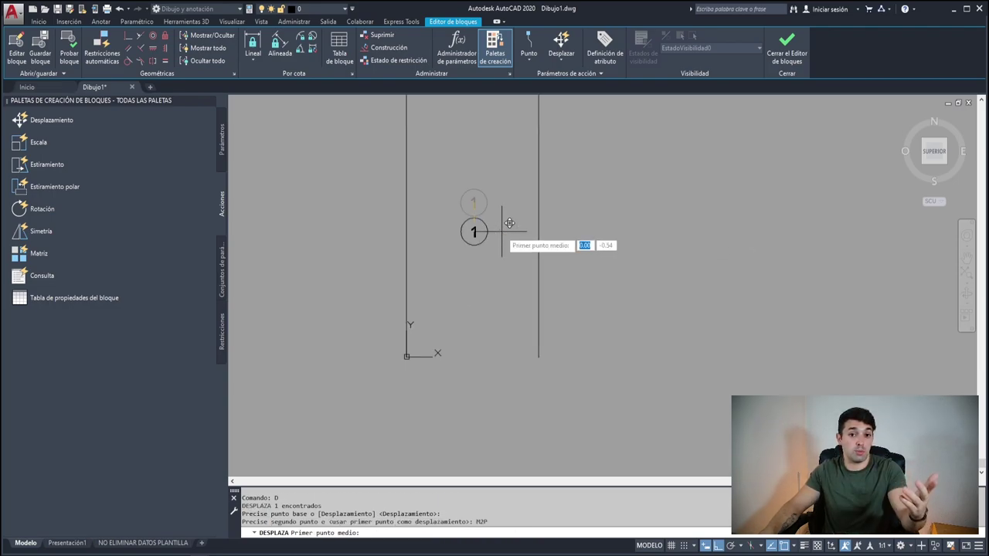
middle_click_drag(509, 223, 519, 268)
left_click(549, 402)
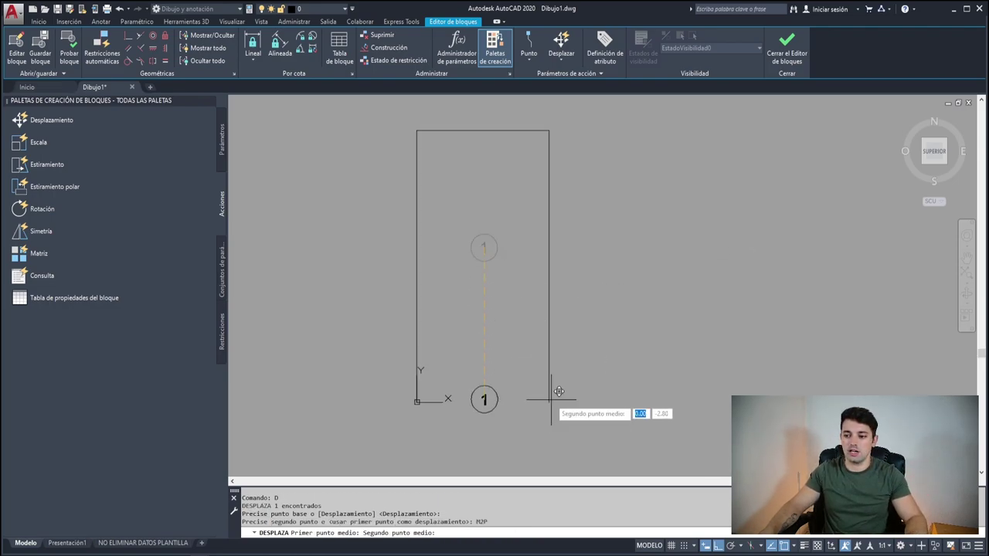
left_click(416, 130)
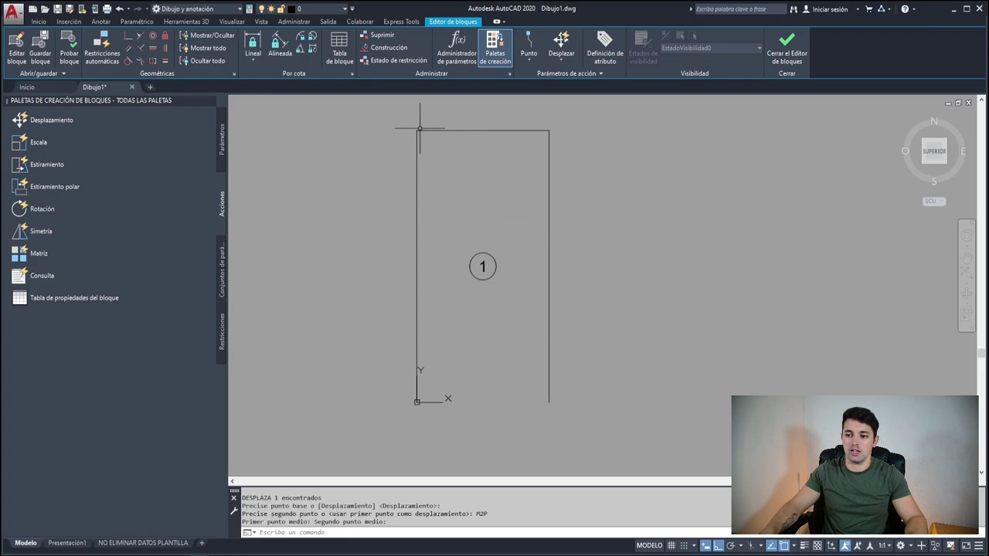
Scale the numbered circle up about its centre with ES, then reselect the block.
left_click(455, 207)
left_click(517, 309)
type("ES")
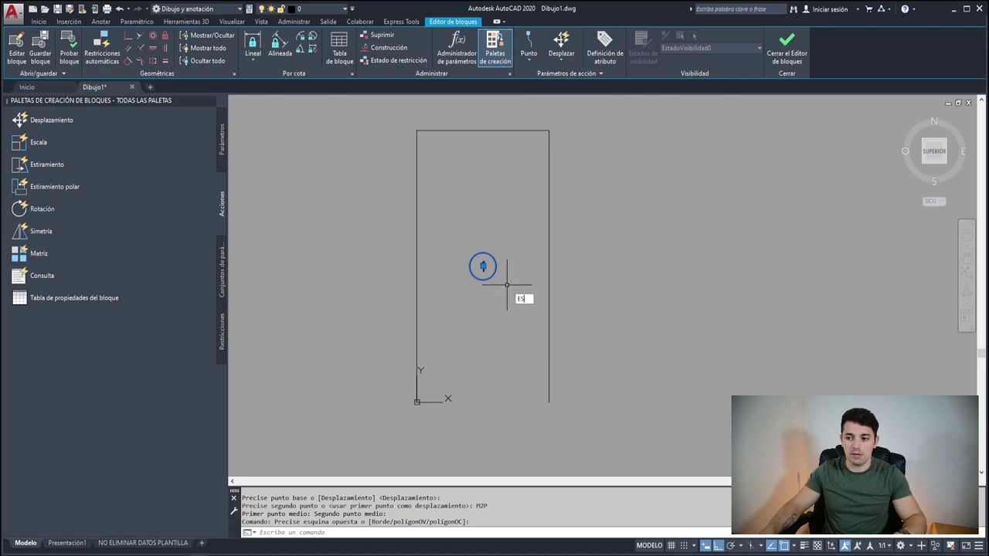
key("Return")
left_click(482, 266)
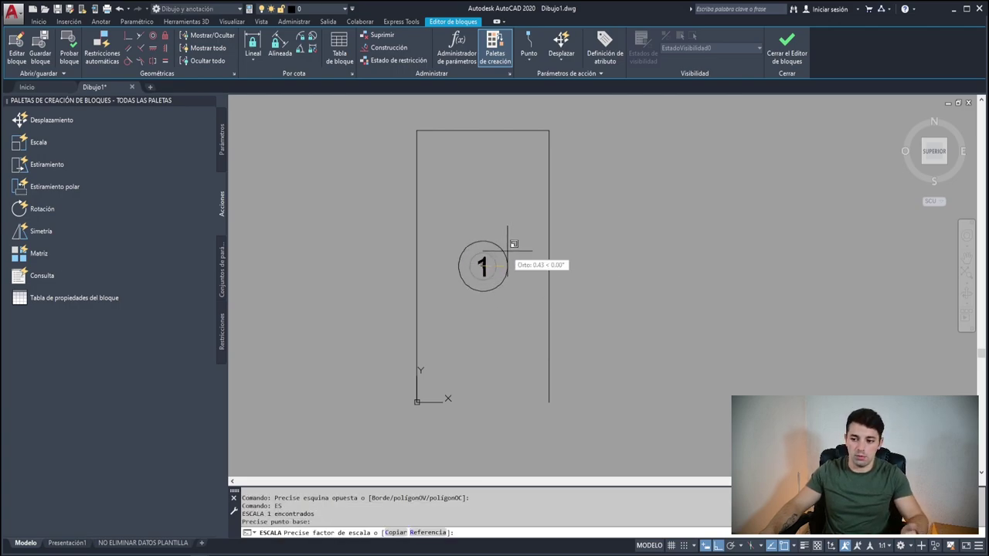
left_click(508, 249)
left_click(510, 203)
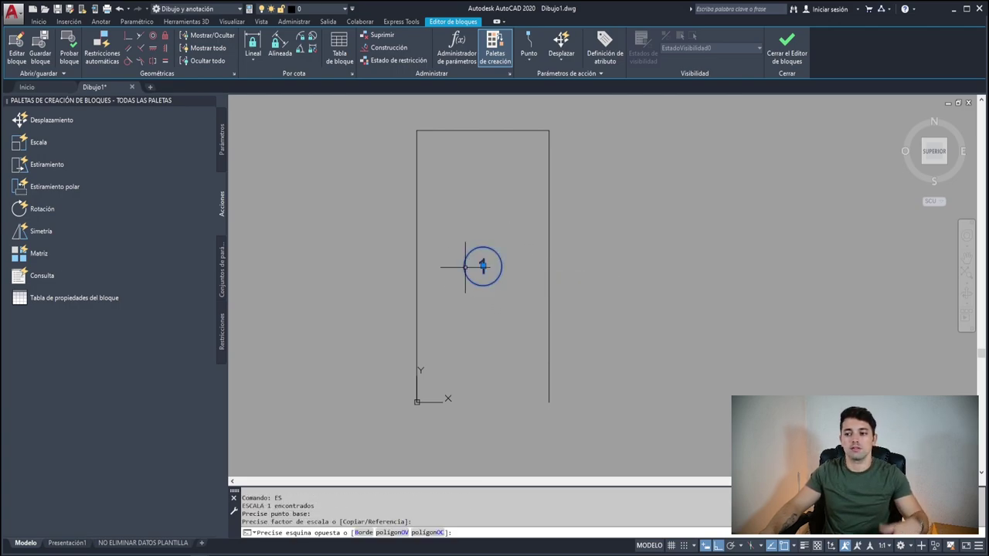
left_click(466, 266)
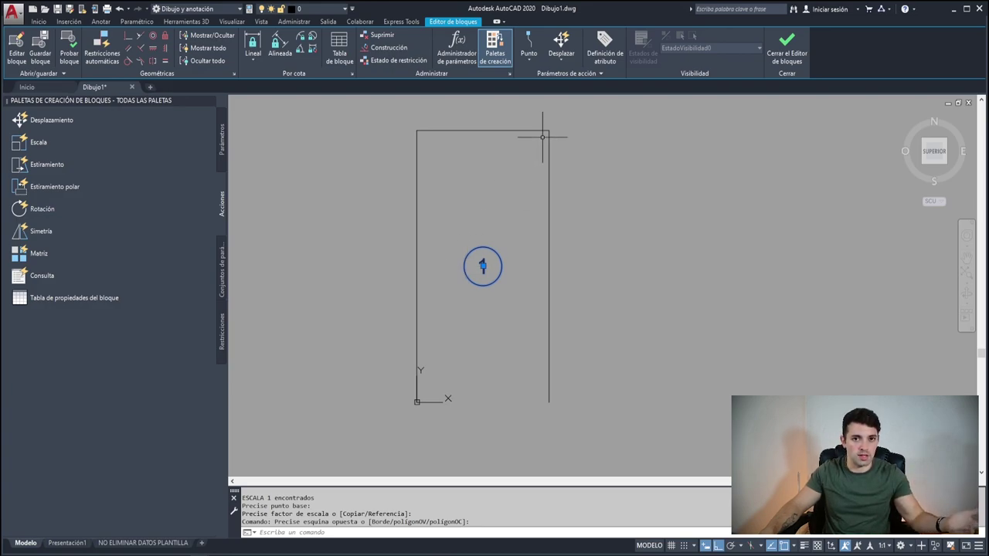
mouse_move(514, 257)
middle_mouse_down()
mouse_move(394, 255)
mouse_move(436, 257)
middle_mouse_up()
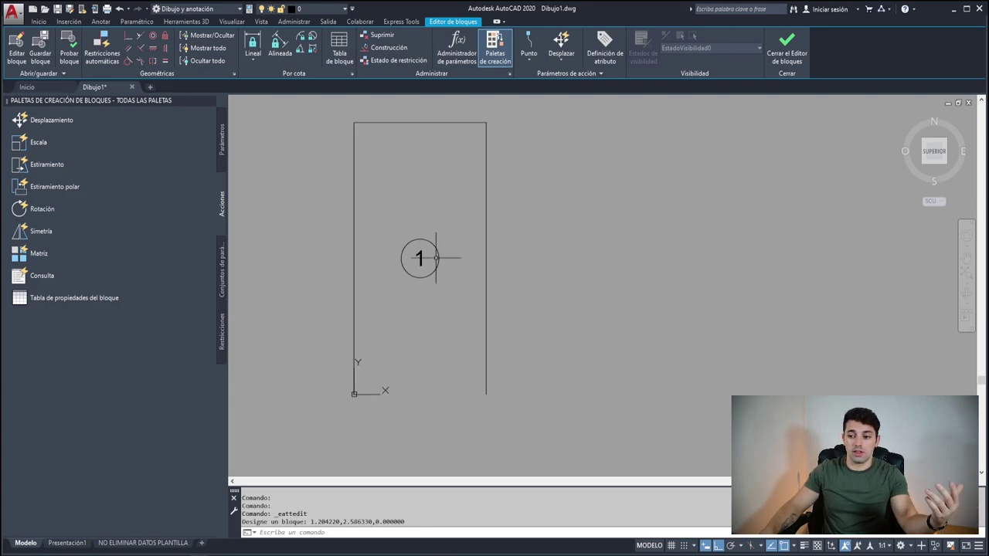
left_click(418, 255)
Clear the Cuenta block's fixed NUM value 1 and insert an Objetos-category field in its place.
double_click(418, 255)
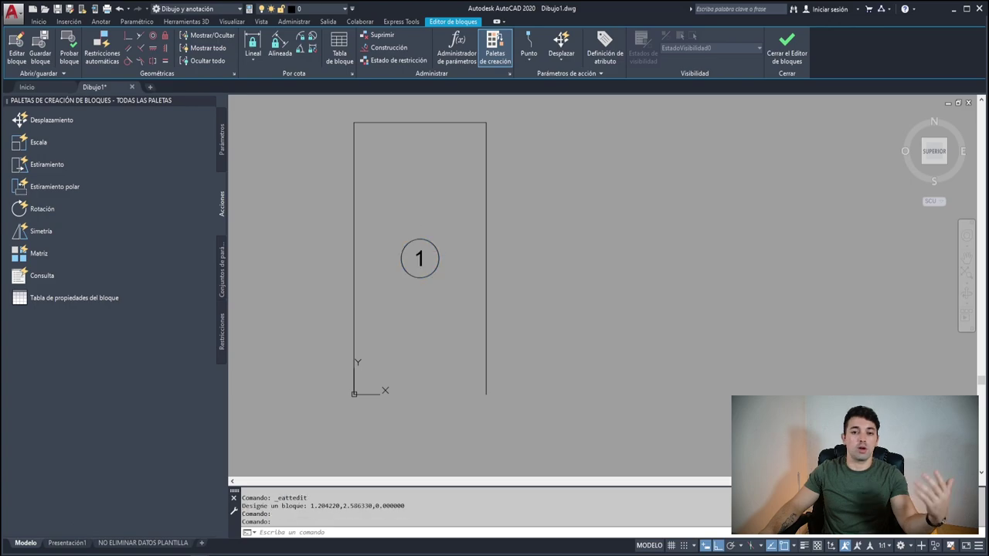
left_click_drag(414, 178, 556, 144)
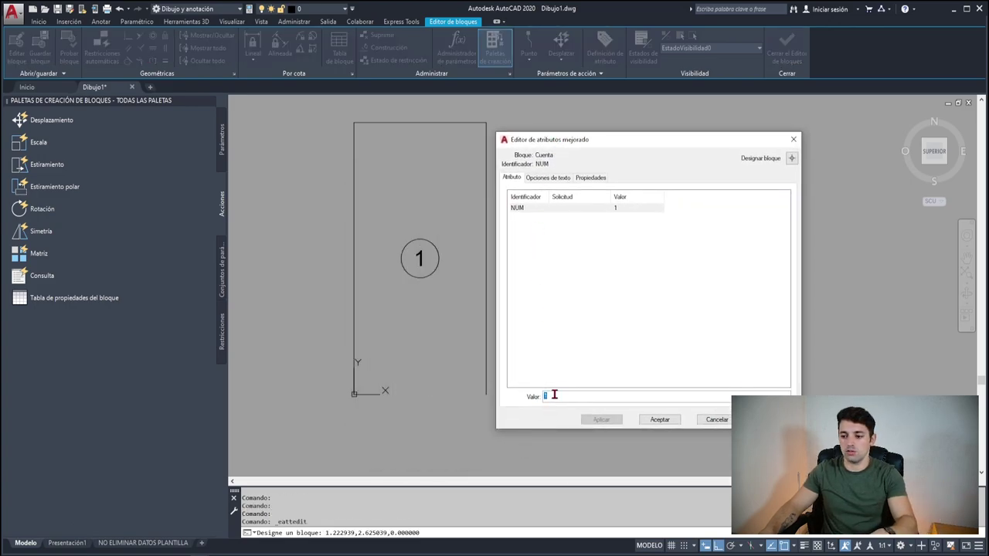
key("BackSpace")
right_click(552, 396)
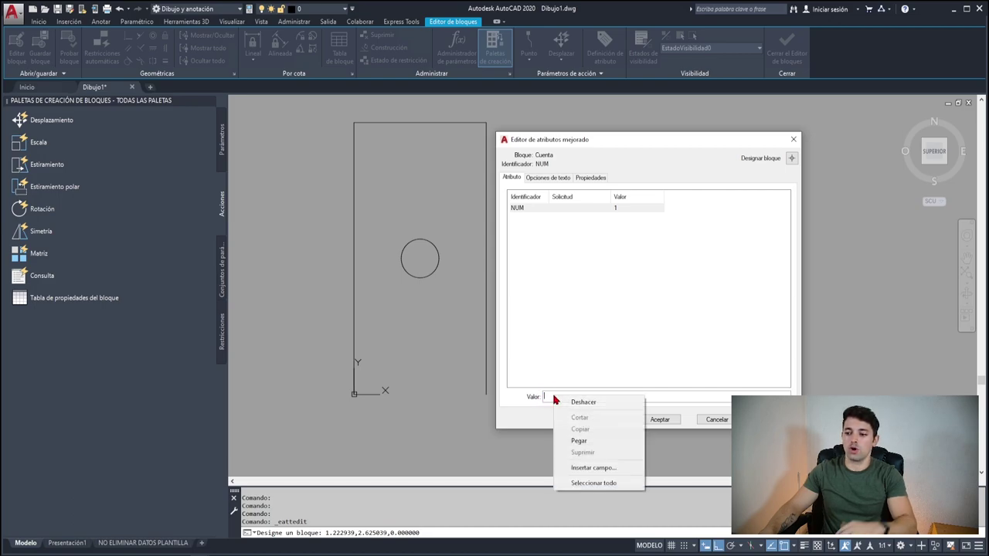
left_click(589, 468)
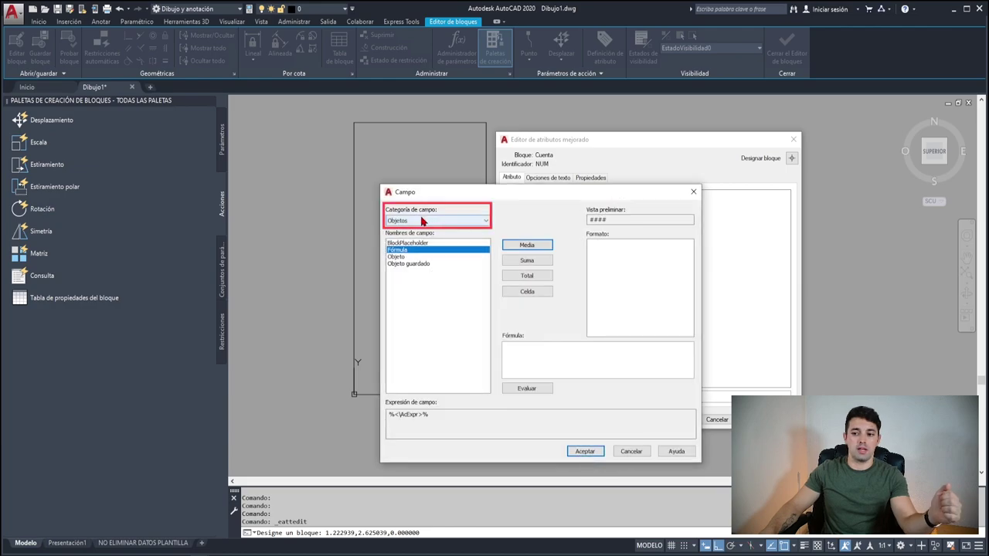
left_click(417, 221)
left_click(419, 222)
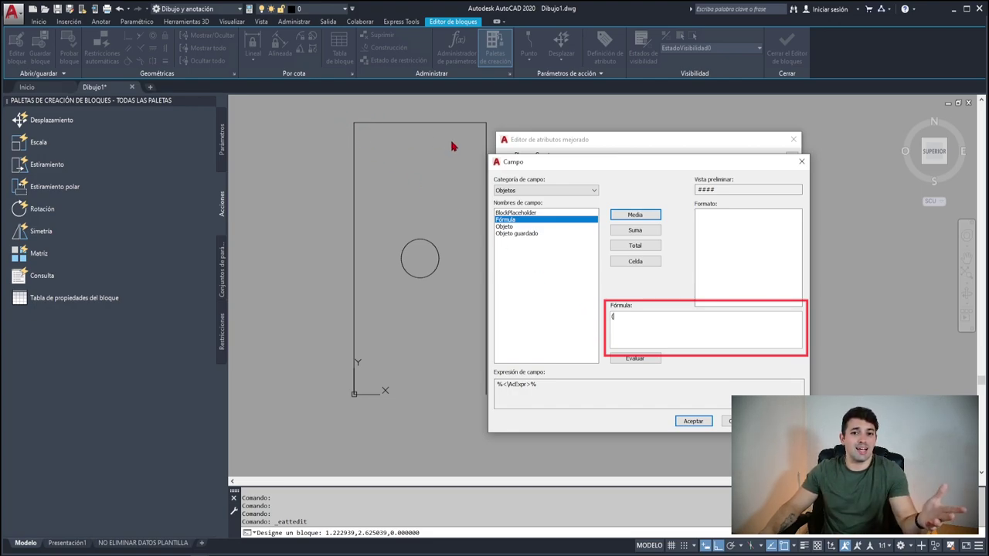
Insert the circle block's X Posición as a nested field with 0.00 precision, giving 1.25.
right_click(623, 322)
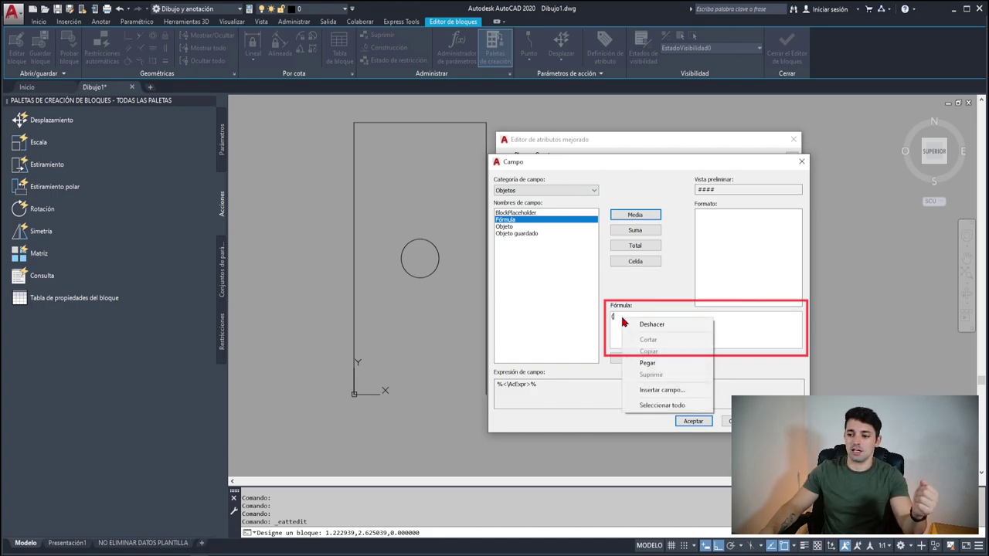
left_click(661, 389)
left_click(526, 248)
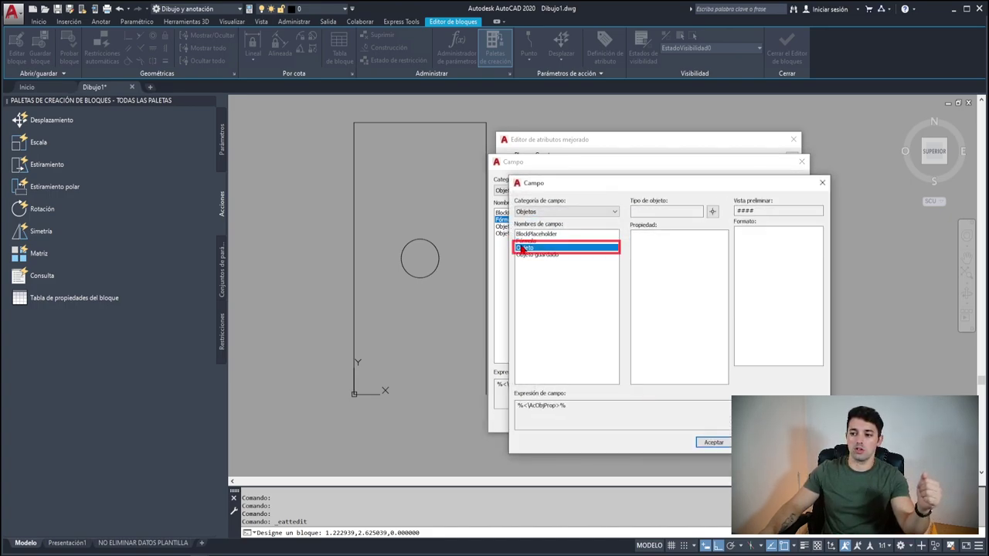
left_click(712, 211)
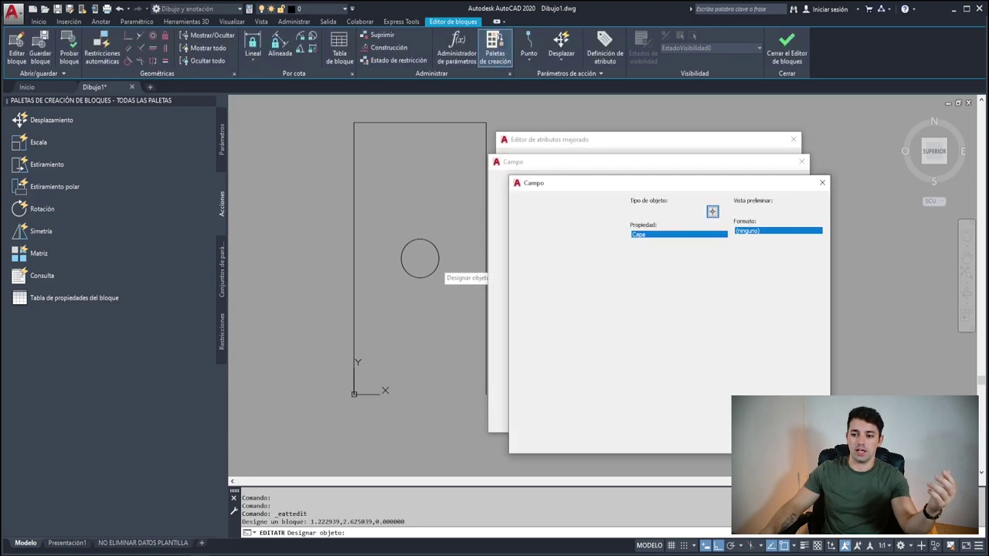
left_click(437, 265)
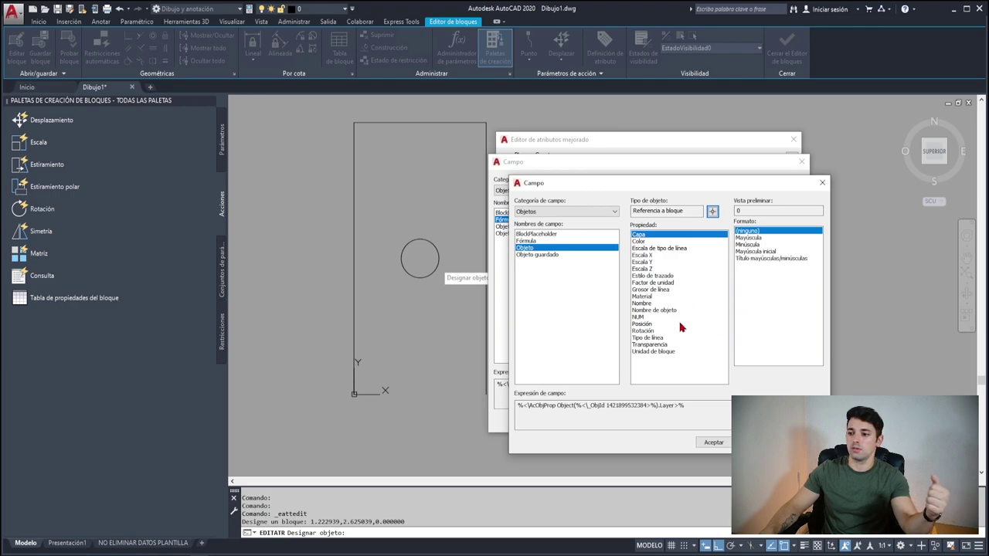
left_click(644, 324)
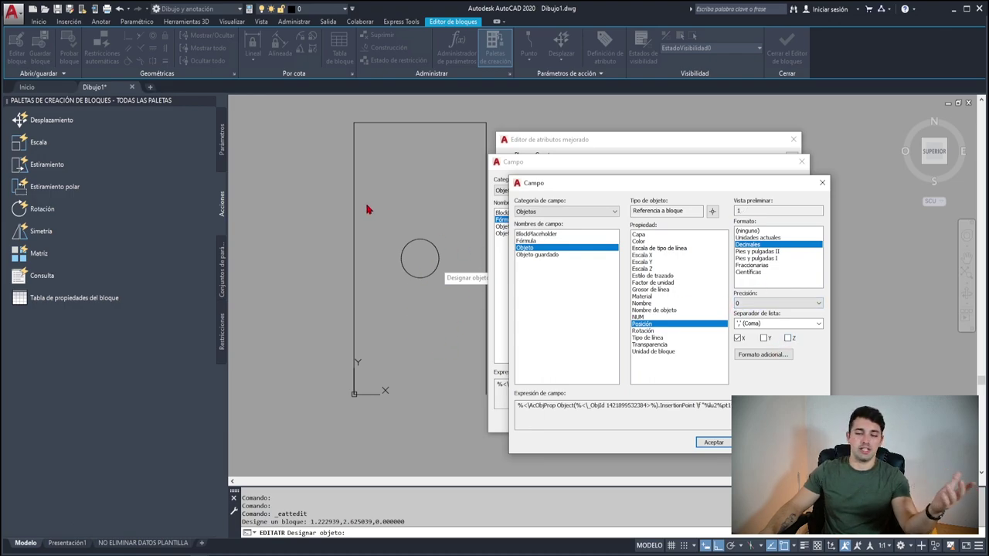
left_click(749, 303)
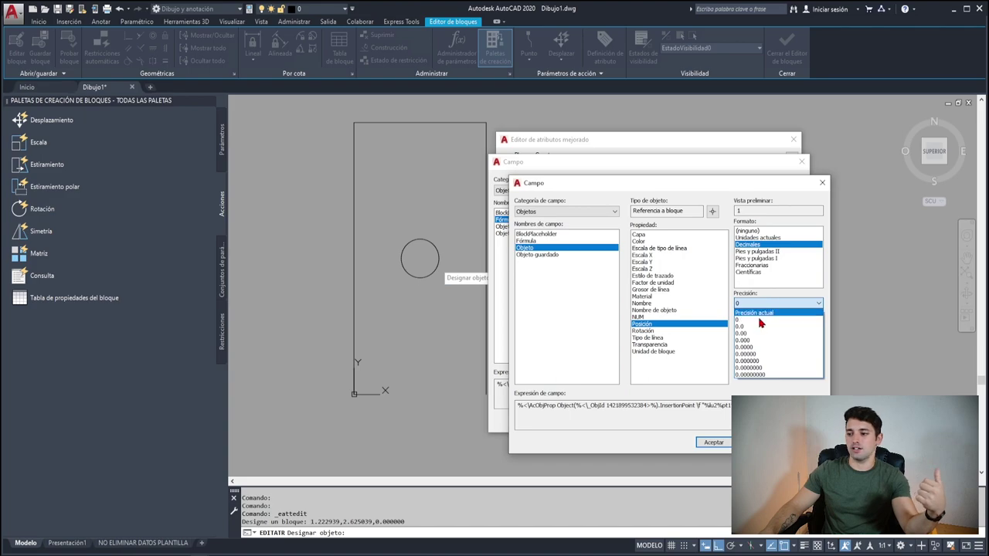
left_click(751, 336)
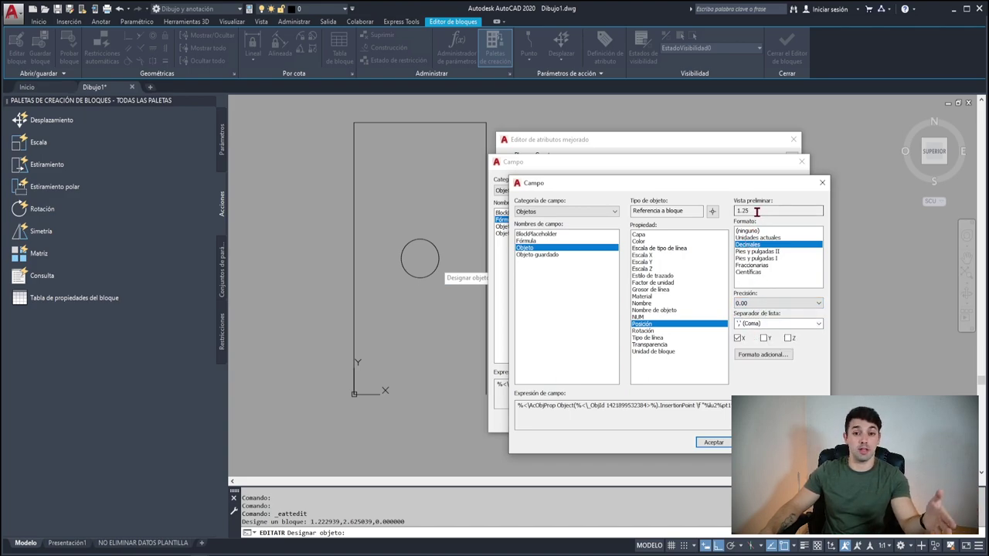
left_click(714, 447)
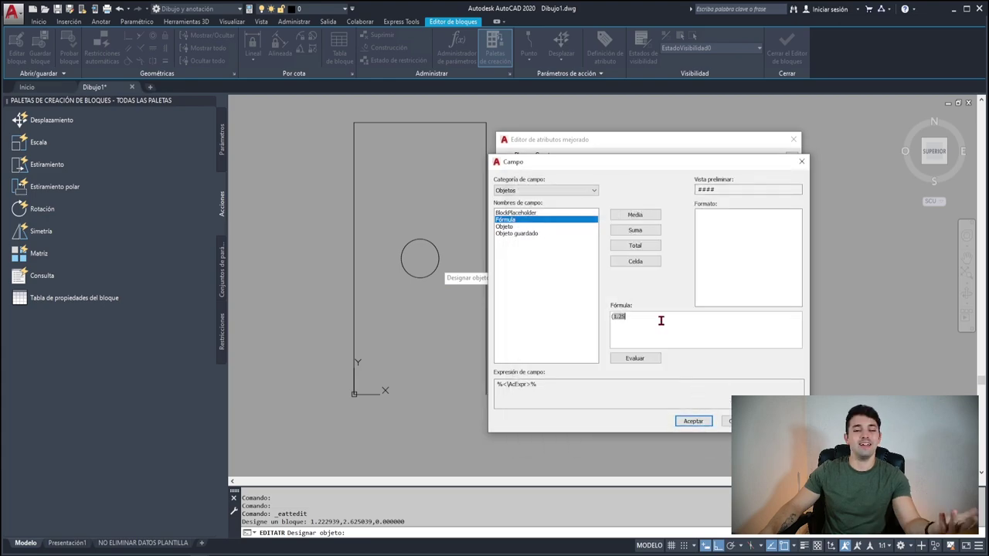
Close the formula with ')', format it as Decimal with precision 0, and accept NUM as 1.
left_click_drag(558, 164, 575, 158)
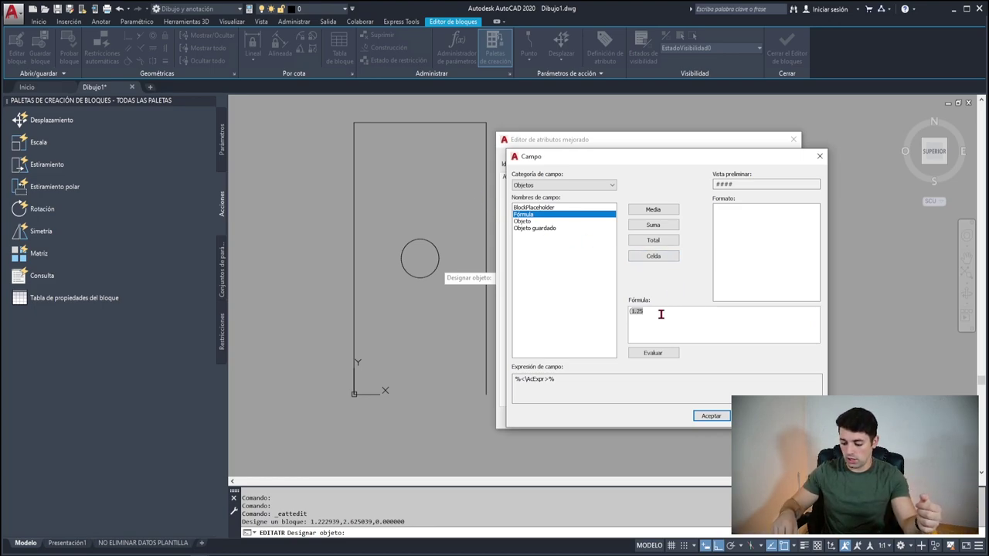
type("+1.25)/2.5")
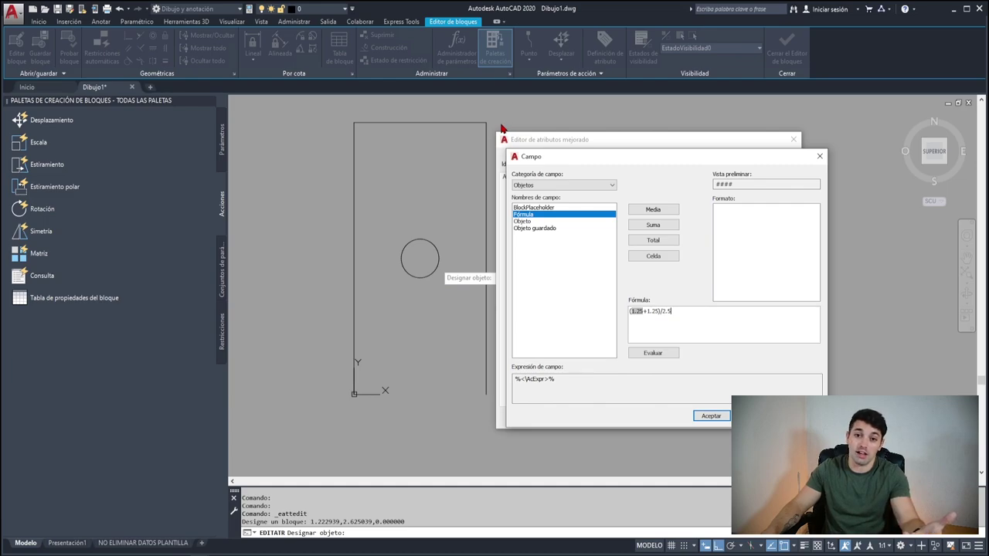
left_click(653, 352)
left_click(730, 222)
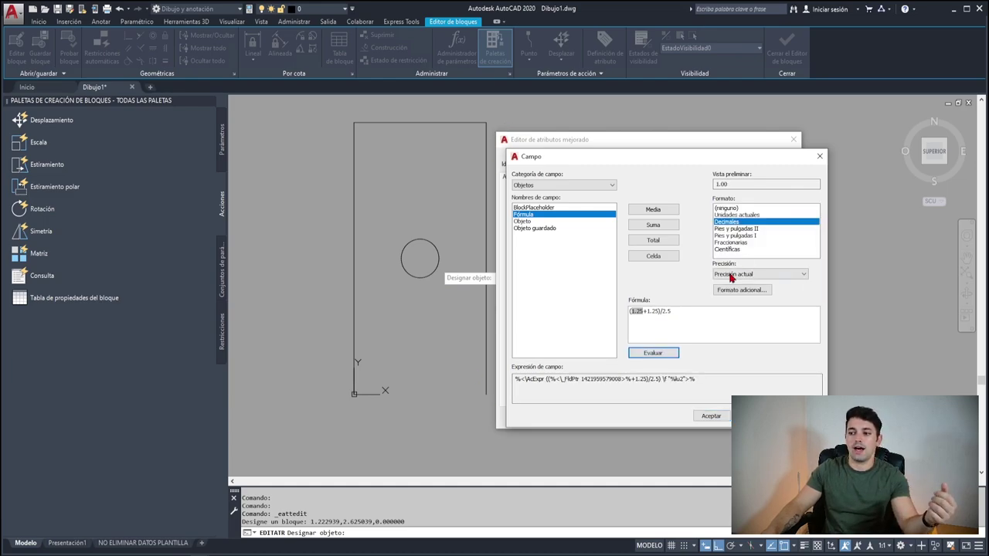
left_click(734, 275)
left_click(718, 292)
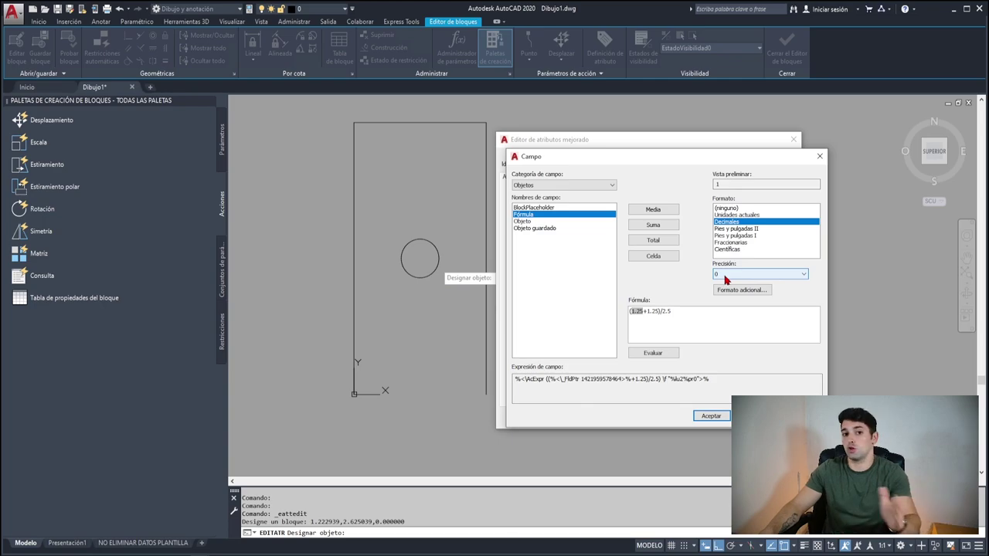
left_click(709, 417)
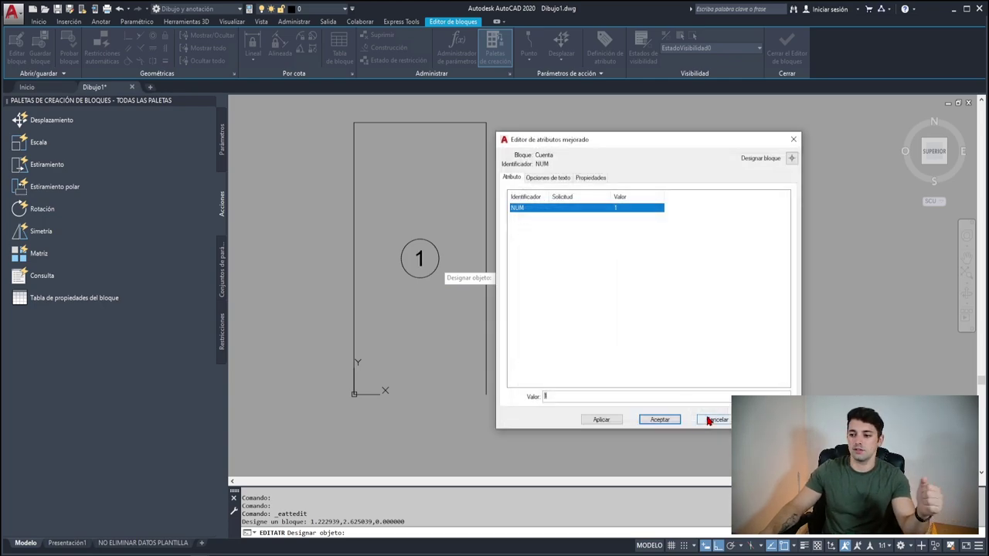
left_click(660, 421)
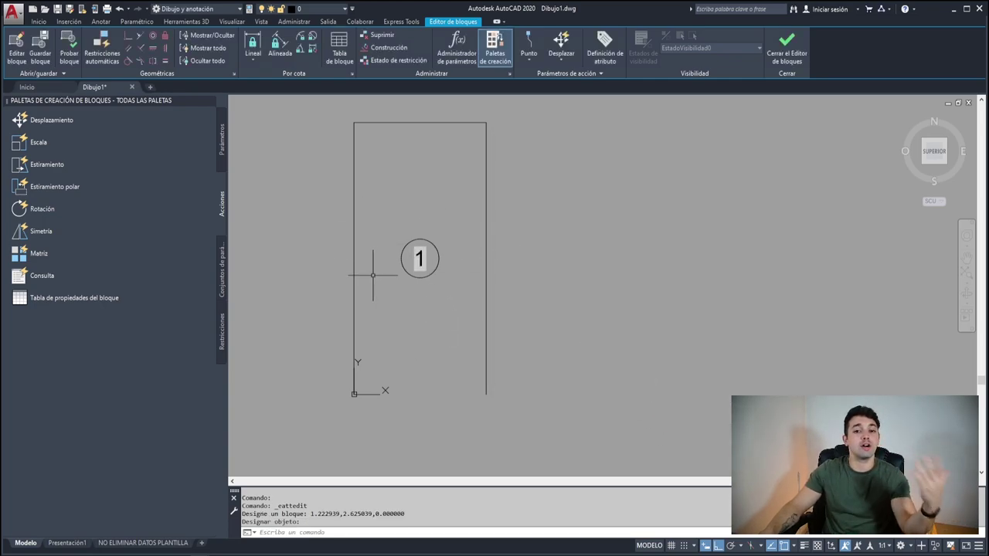
Add a linear parameter Distancia1 spanning the parking space's bottom corners, 2.50 long.
mouse_move(375, 275)
middle_mouse_down()
mouse_move(403, 346)
mouse_move(410, 317)
middle_mouse_up()
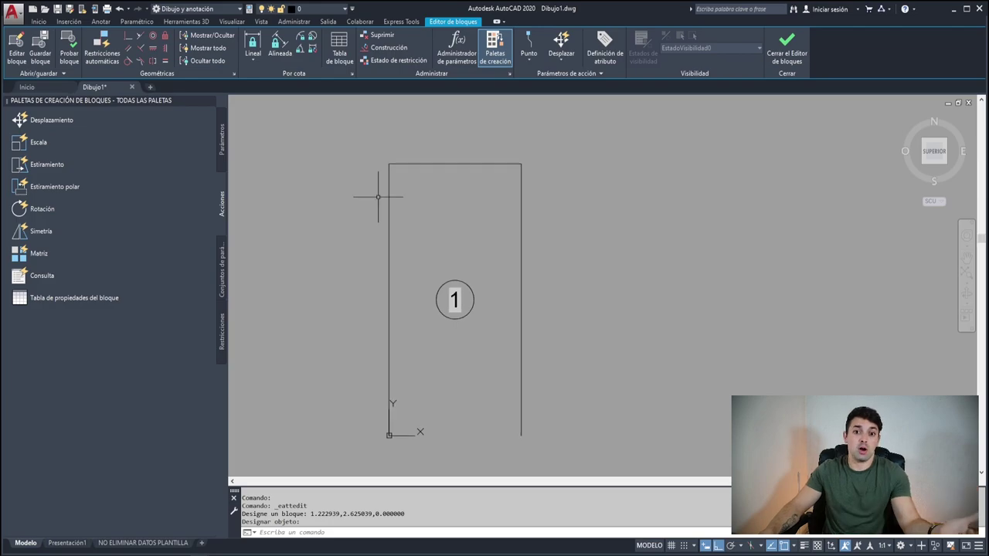
left_click(223, 135)
left_click(38, 142)
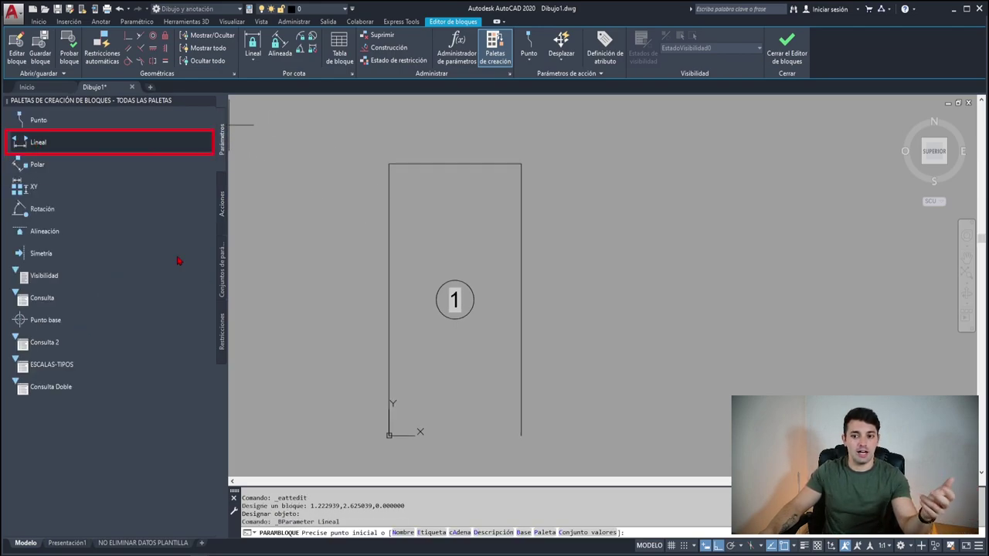
left_click(388, 435)
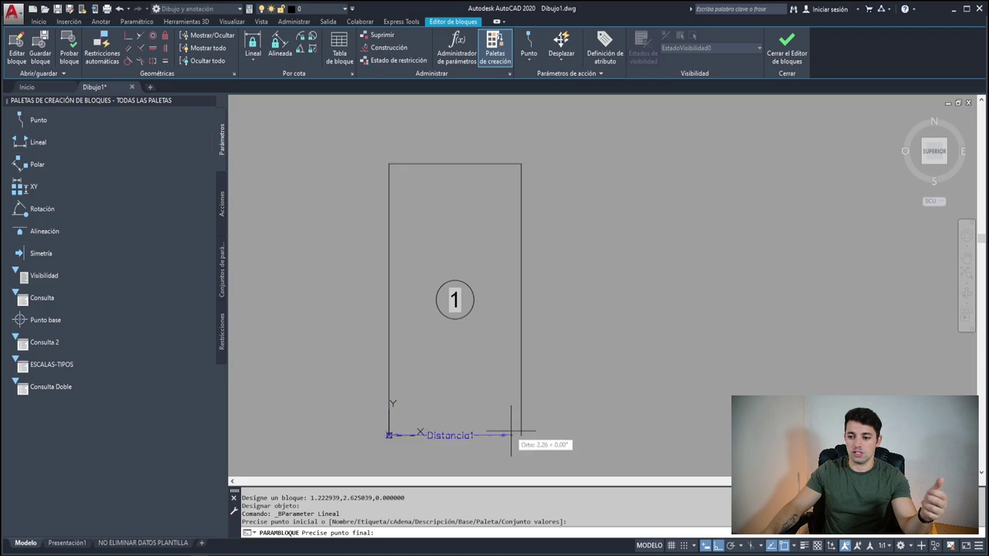
left_click(521, 435)
left_click(506, 407)
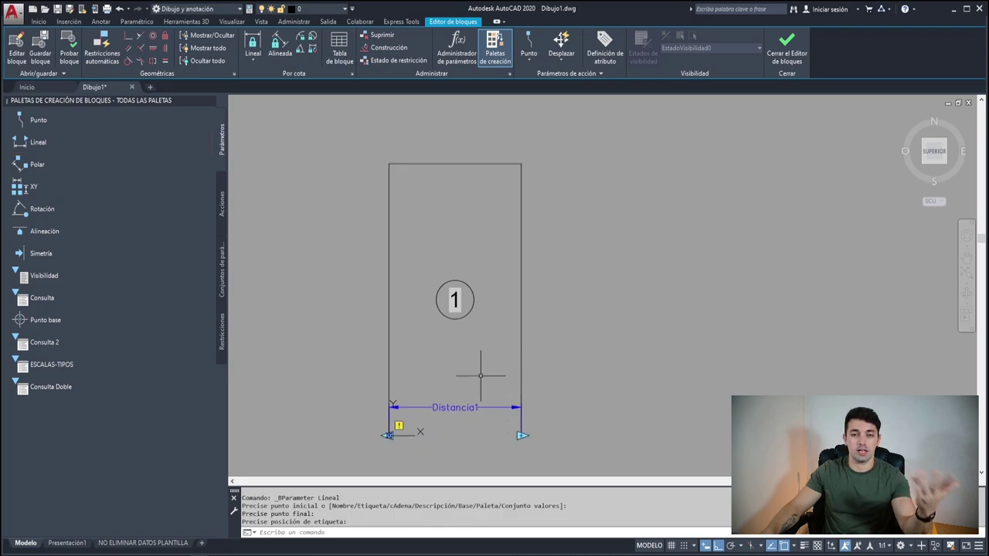
Set Distancia1's Number of grips to 1 in Properties.
left_click(483, 369)
left_click(444, 438)
key("ctrl+1")
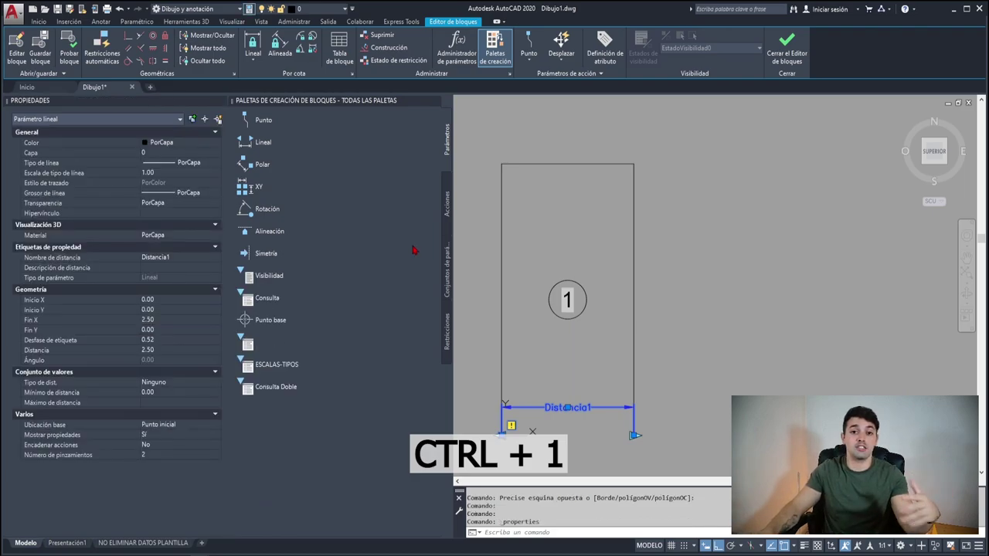
left_click(167, 455)
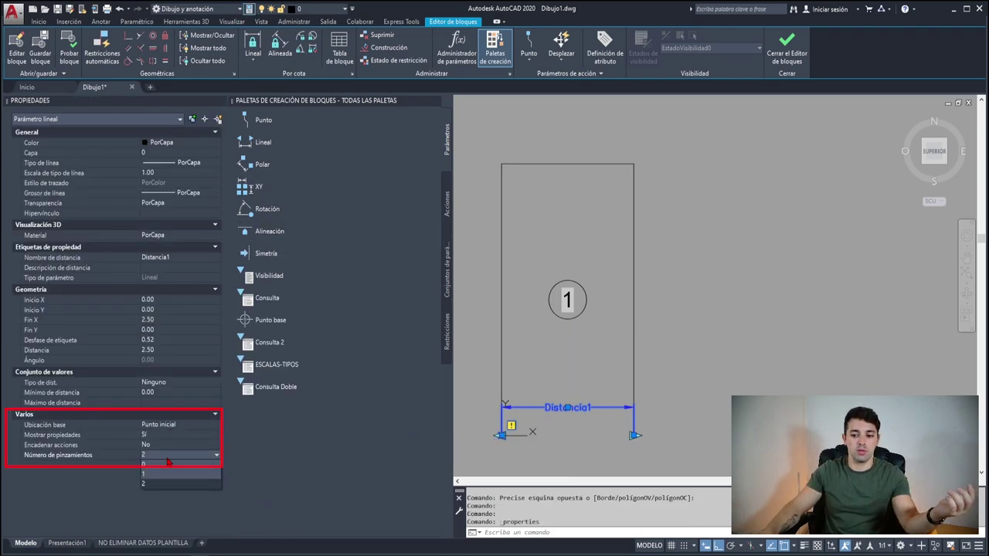
left_click(154, 471)
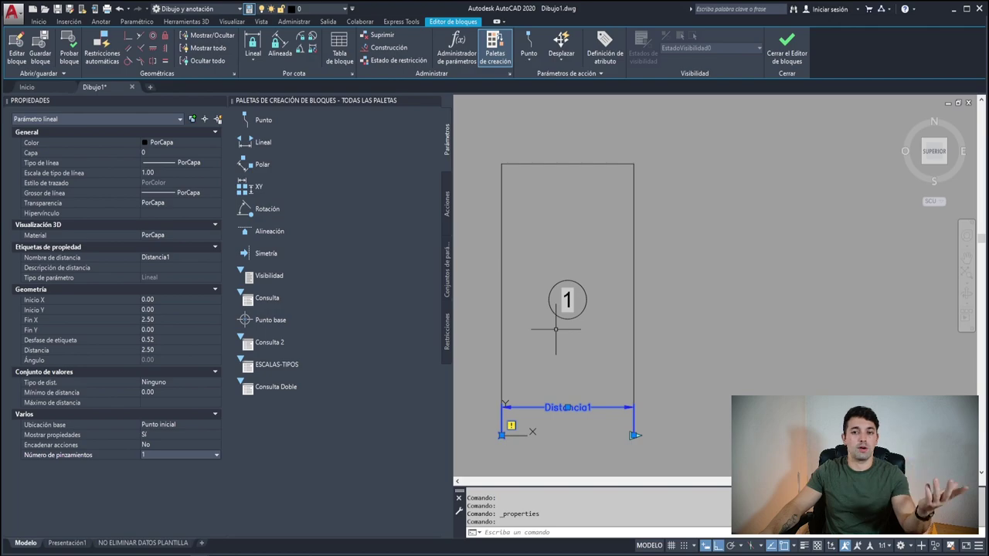
key("ctrl+1")
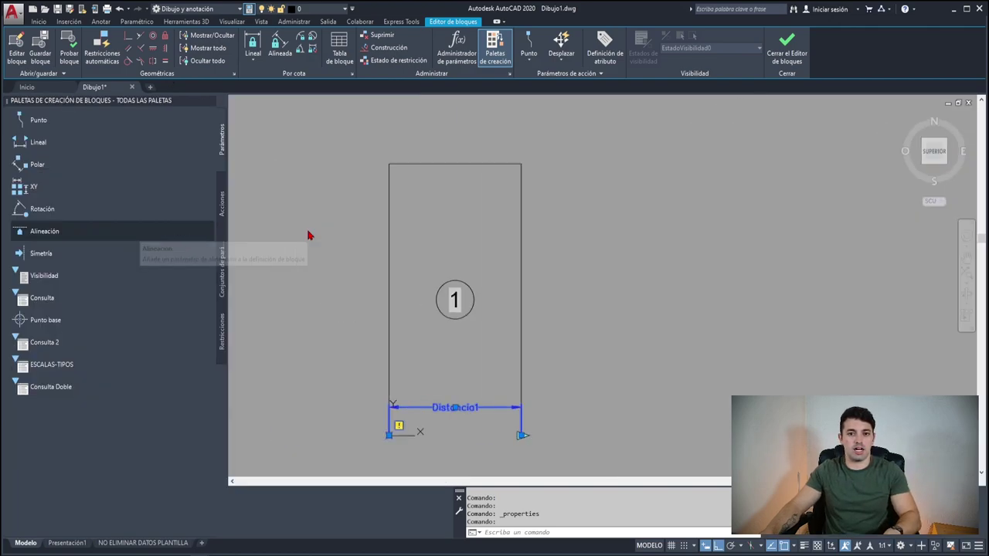
left_click(222, 203)
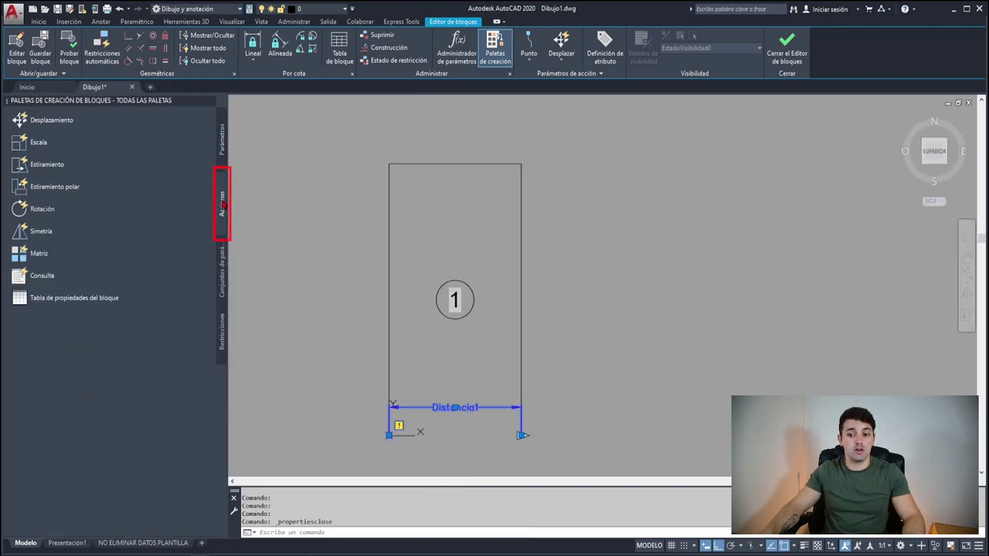
Attach an array action to Distancia1 covering the rectangle and numbered circle, then close the Block Editor.
left_click(61, 258)
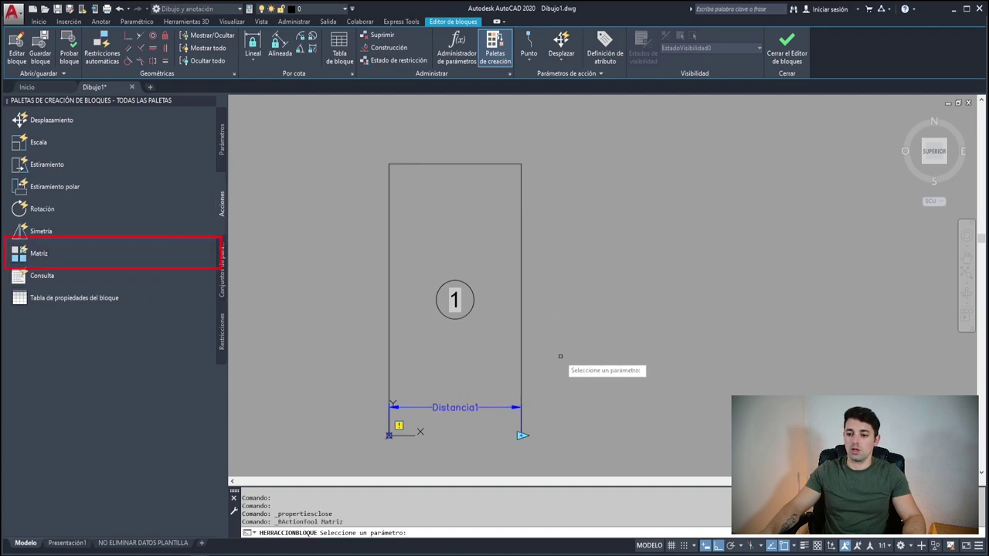
left_click(453, 408)
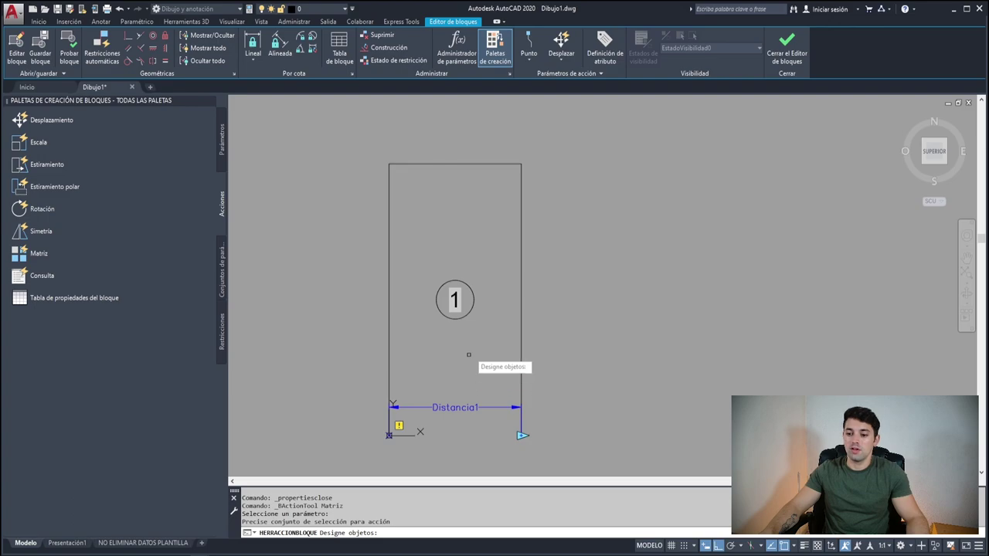
left_click(559, 114)
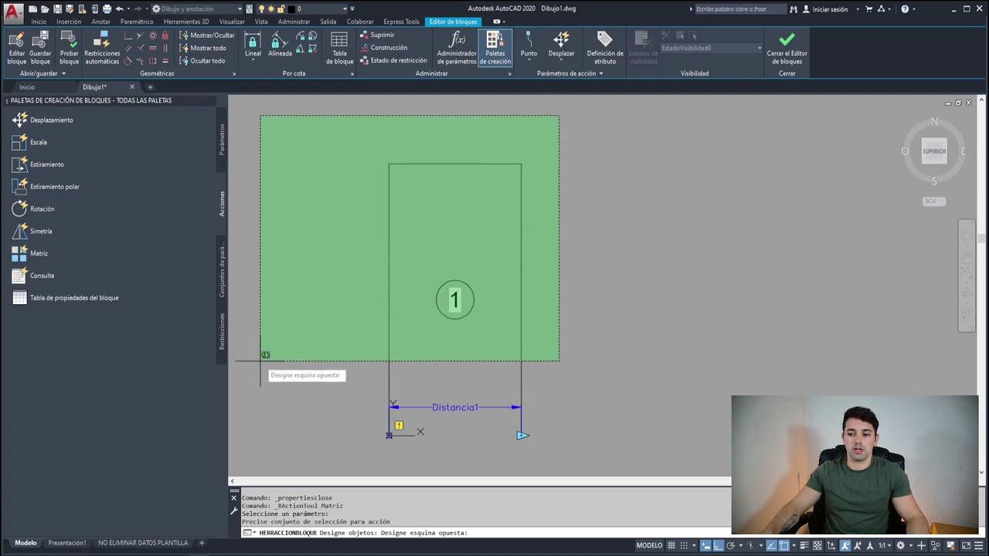
left_click(390, 360)
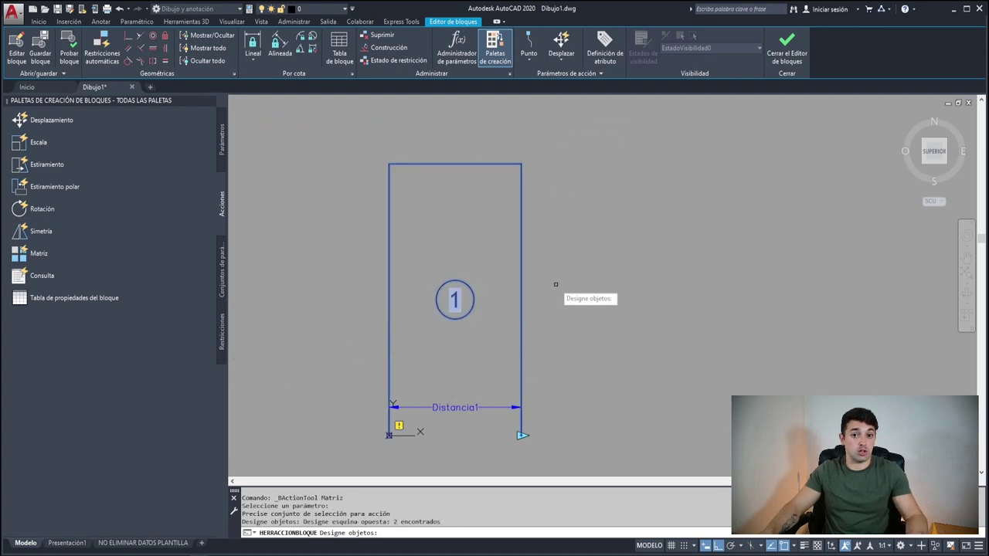
key("Return")
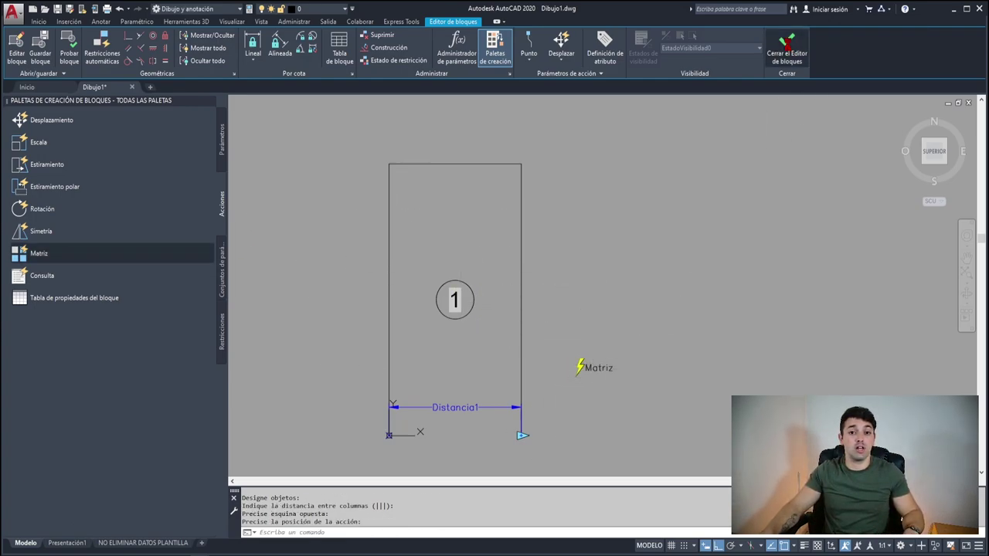
left_click(786, 46)
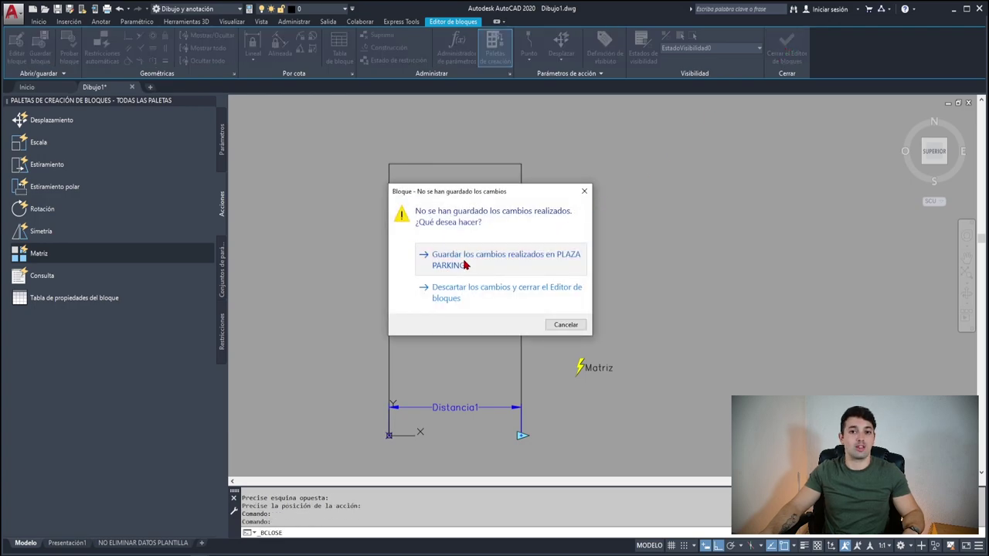
Save changes to PLAZA PARKING and stretch its array grip to seven parking spaces.
left_click(465, 265)
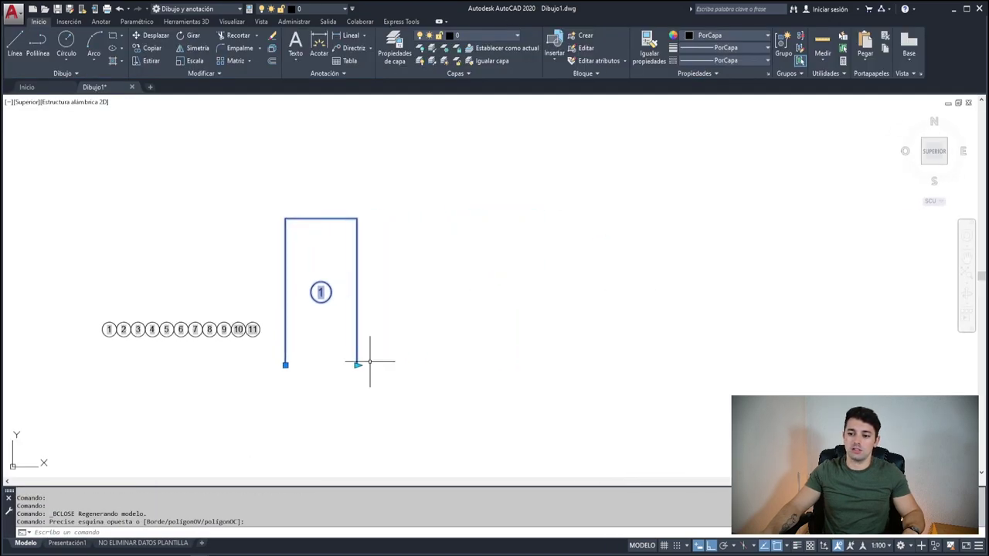
left_click(357, 366)
left_click(836, 347)
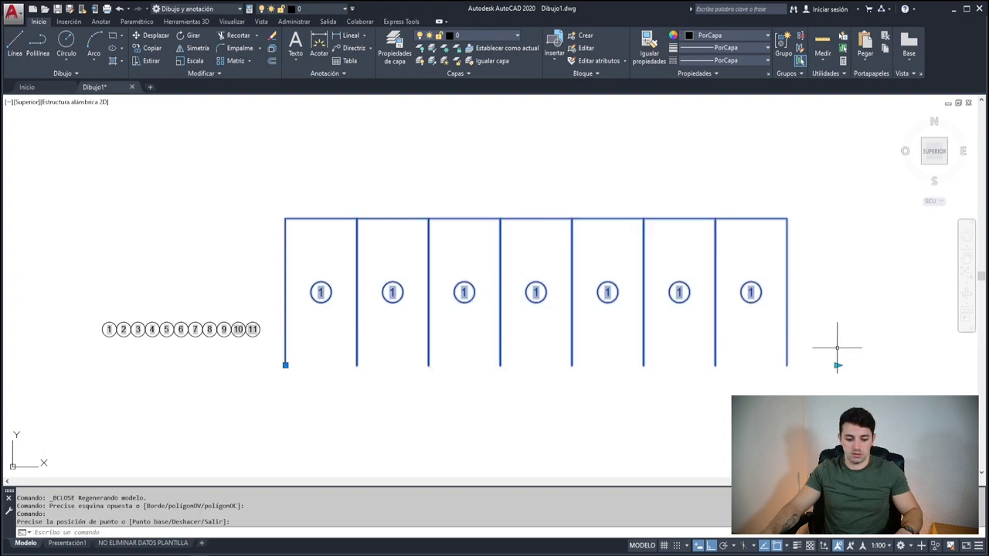
type("RG")
key("Escape")
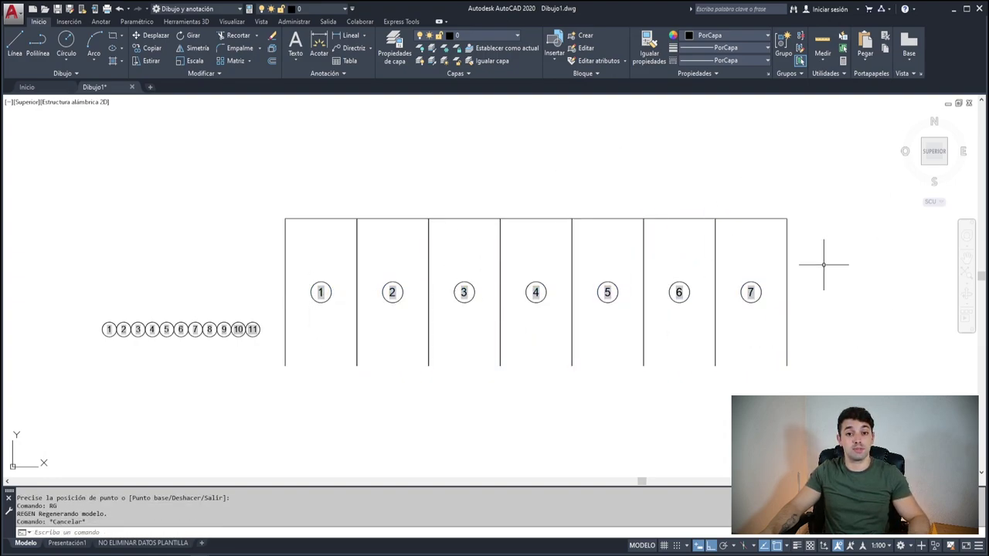
Stretch the row further to 27 parking spaces and regenerate so numbering runs consecutively.
scroll(503, 172, "down", 2)
left_click(406, 327)
scroll(407, 333, "down", 2)
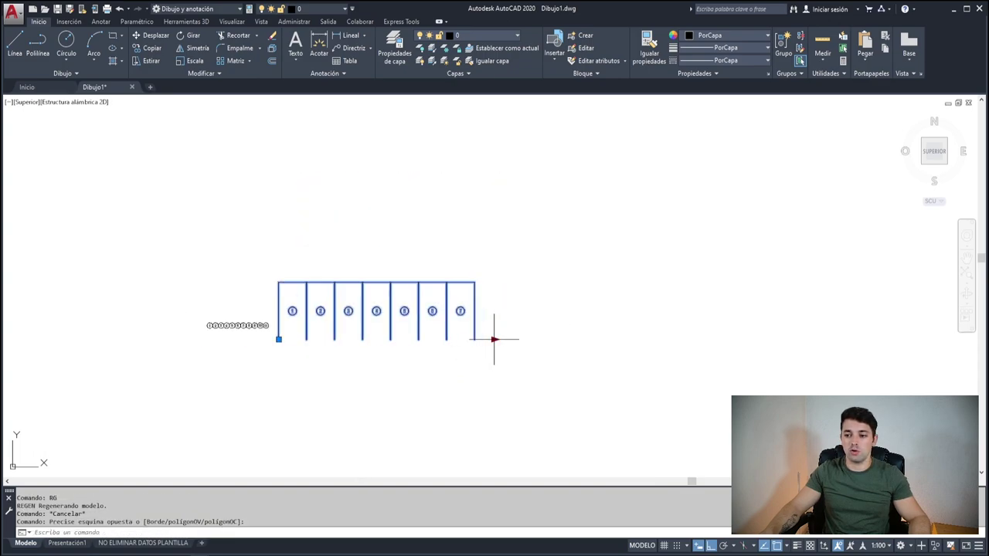
left_click(495, 339)
scroll(494, 339, "down", 2)
left_click(832, 340)
scroll(804, 325, "up", 2)
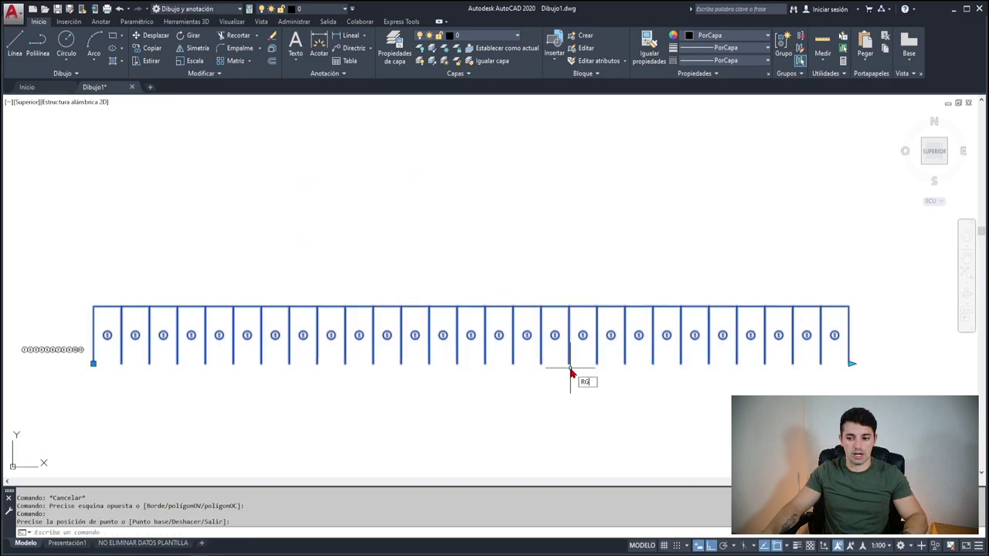
key("Return")
key("Escape")
left_click(119, 305)
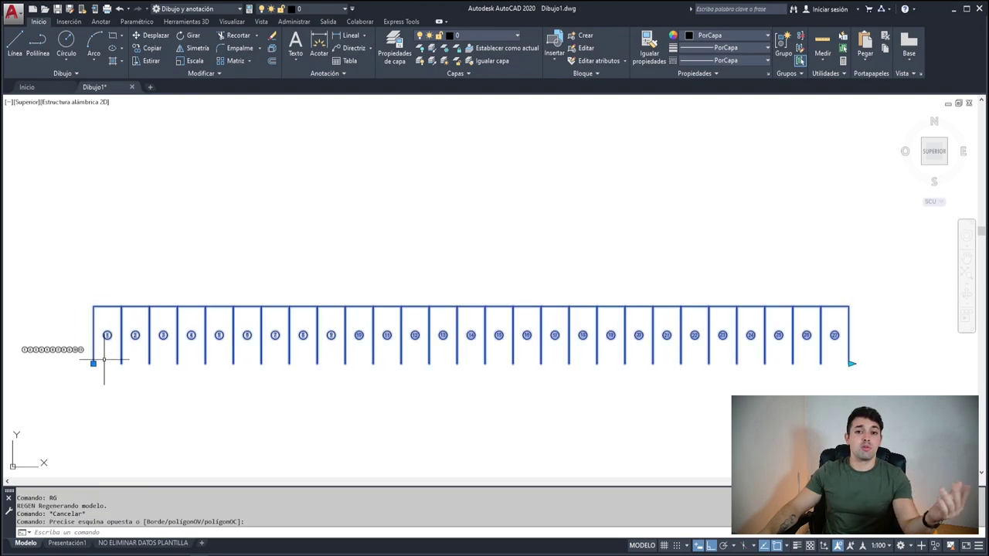